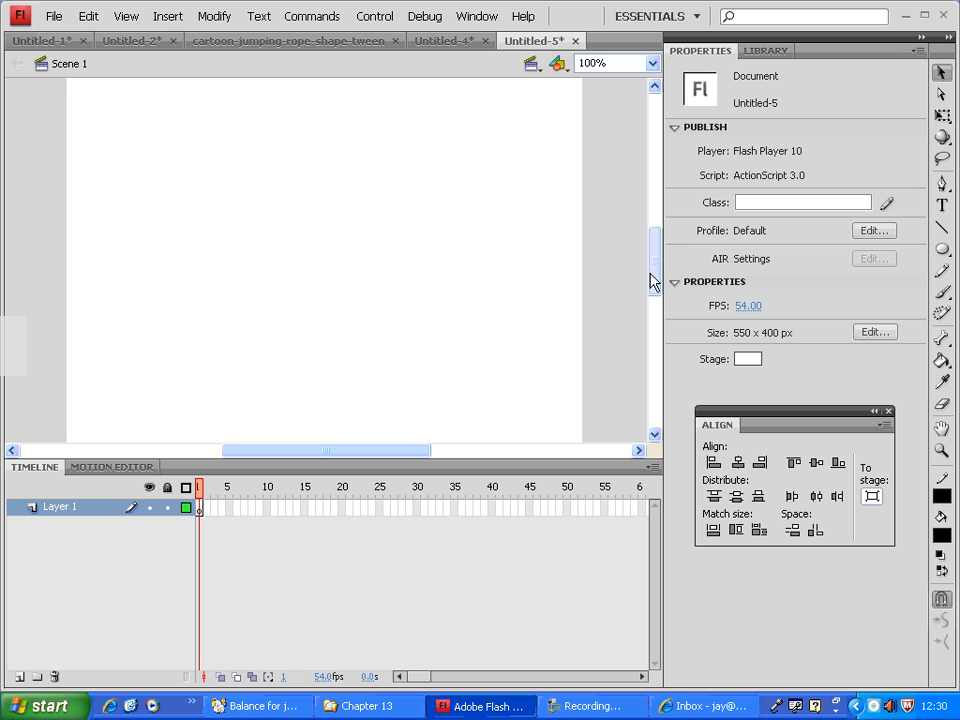
Add the static text "1" near the middle of the stage and position it at about X 261, Y 125.
click(942, 206)
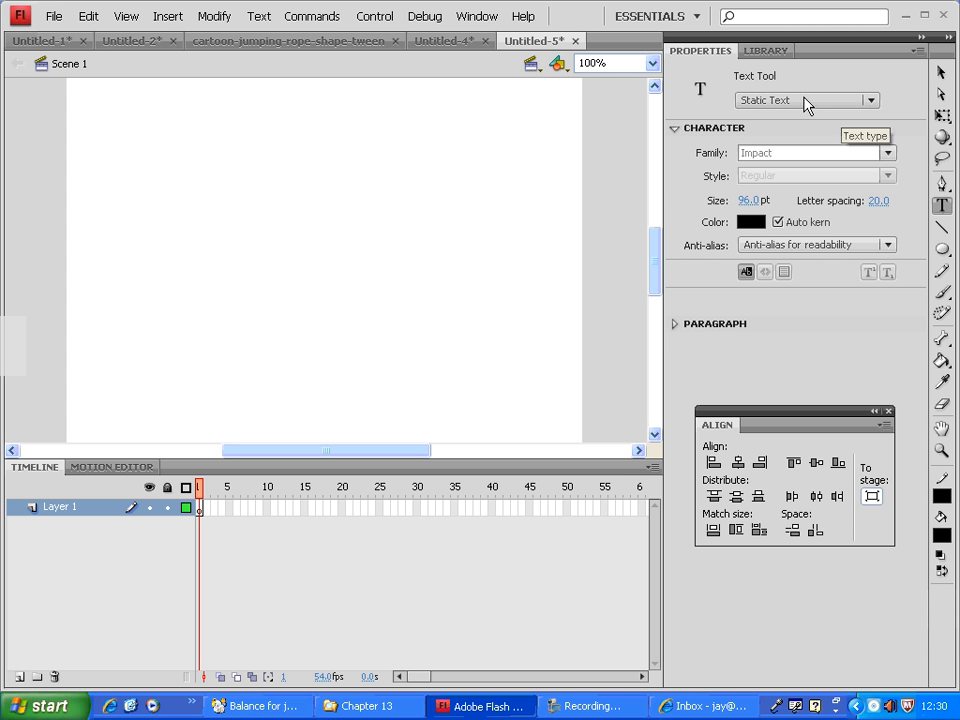
click(313, 244)
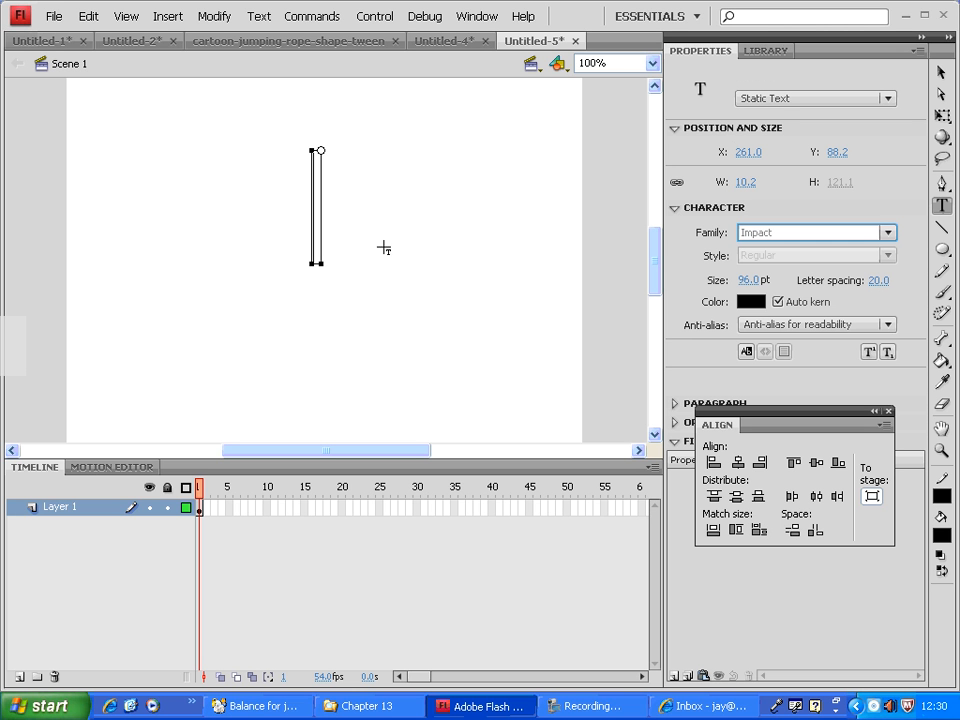
text(1)
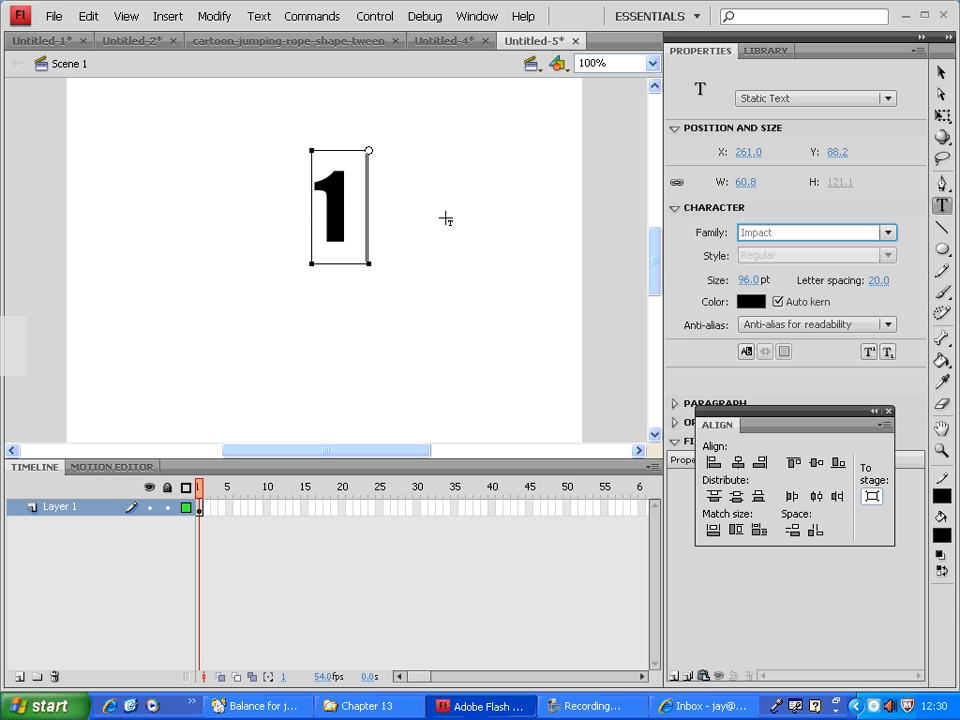
click(950, 76)
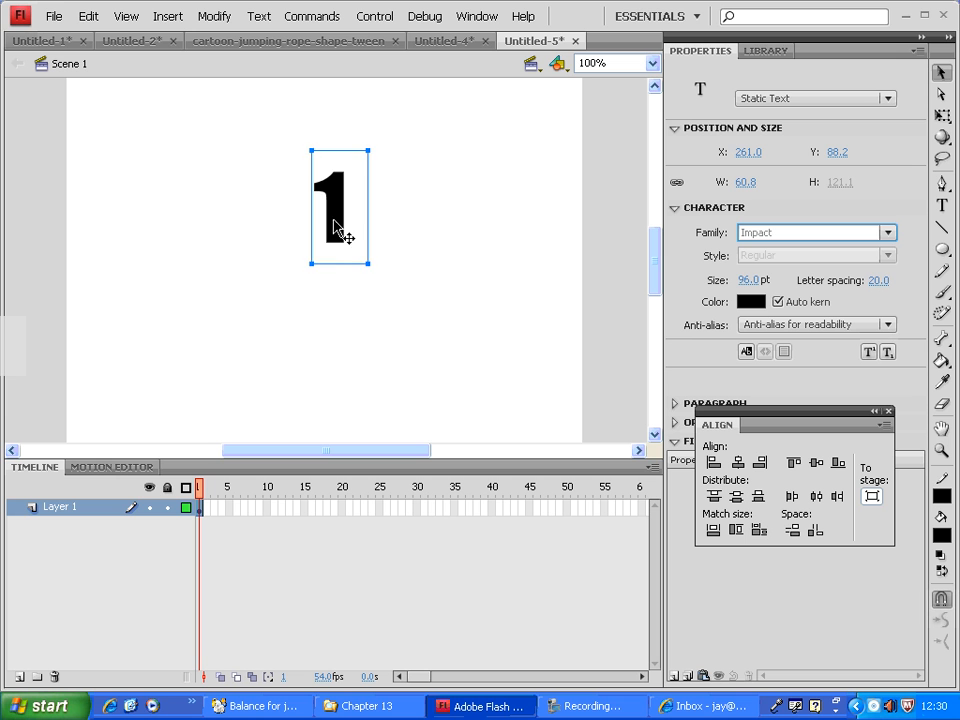
mouse_move(336, 225)
mouse_down()
mouse_move(323, 237)
mouse_move(333, 240)
mouse_up()
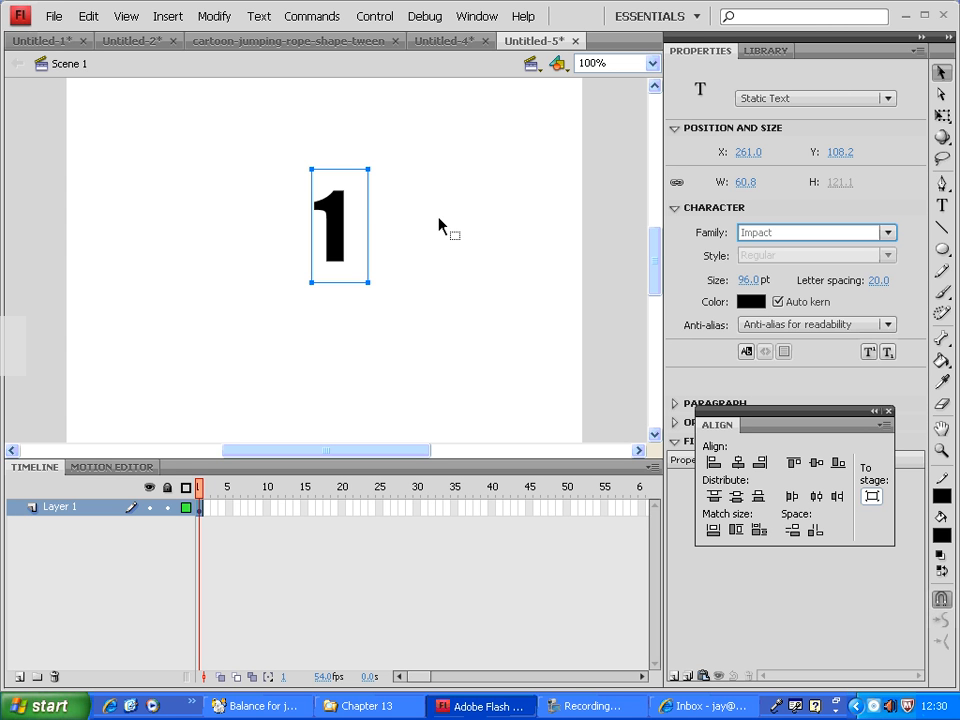
click(336, 294)
mouse_move(336, 256)
mouse_down()
mouse_move(343, 295)
mouse_move(383, 252)
mouse_move(328, 266)
mouse_move(332, 279)
mouse_move(328, 272)
mouse_up()
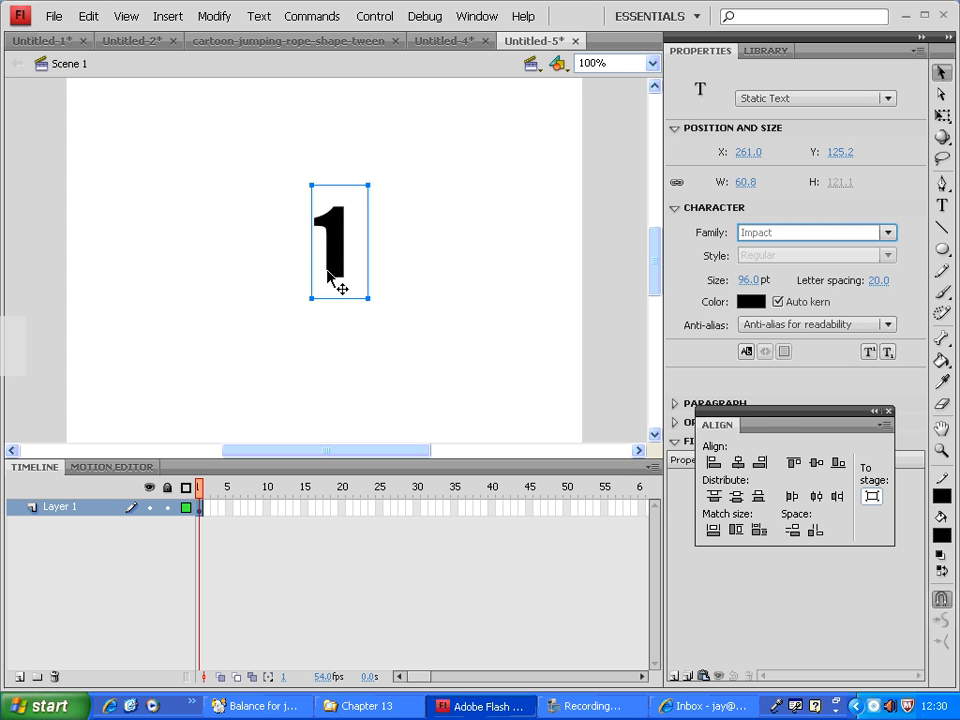
Break apart the "1" text into an editable shape.
drag(418, 152, 272, 253)
drag(257, 204, 485, 237)
click(221, 24)
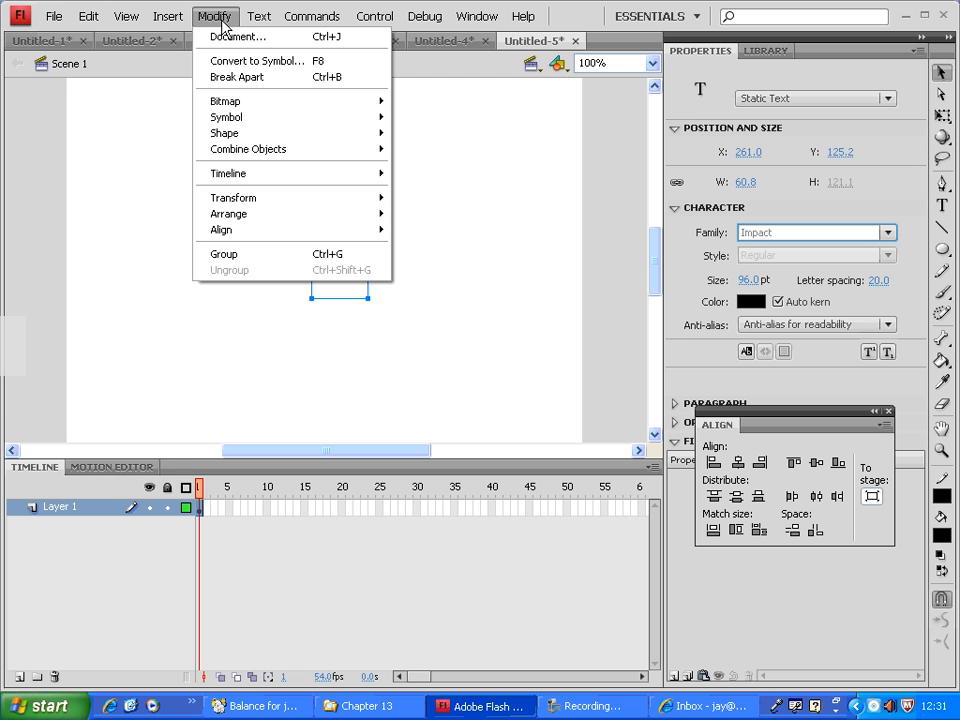
click(346, 92)
right_click(346, 92)
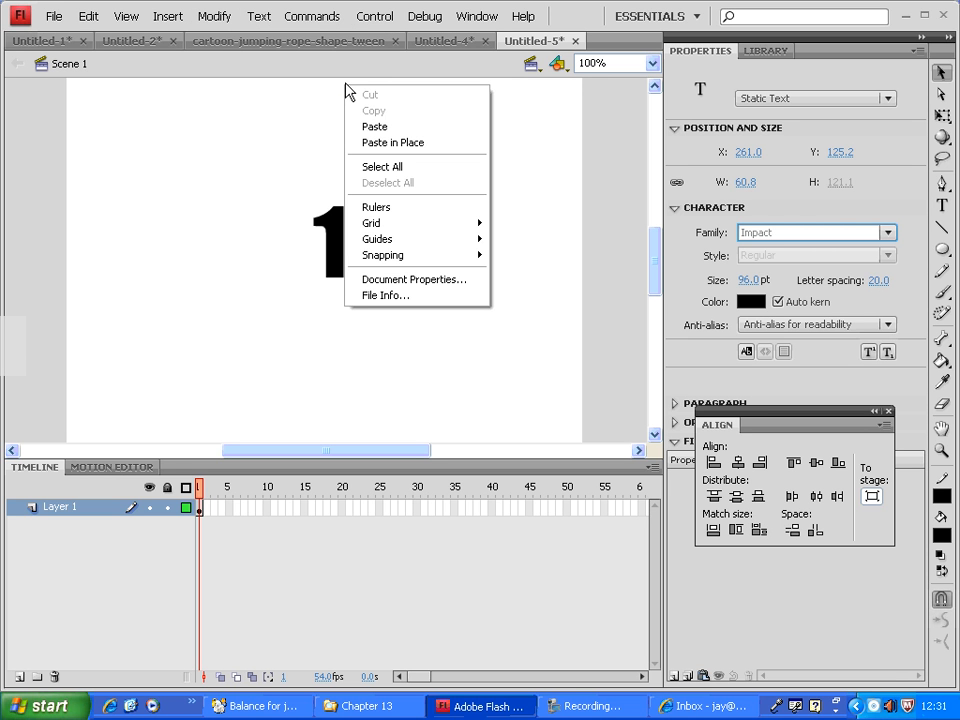
click(261, 270)
click(333, 240)
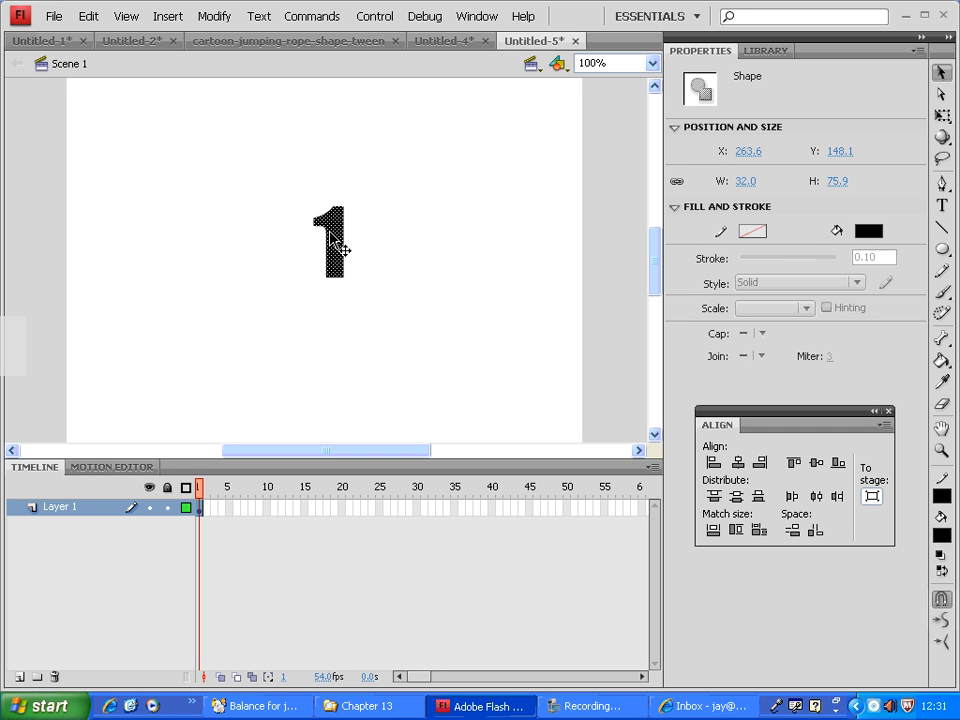
drag(427, 174, 282, 248)
drag(447, 247, 266, 290)
drag(422, 200, 268, 340)
drag(454, 197, 212, 321)
Add the static text "elattt" and place it below the 1 at about X 166, Y 236.
click(945, 208)
click(457, 203)
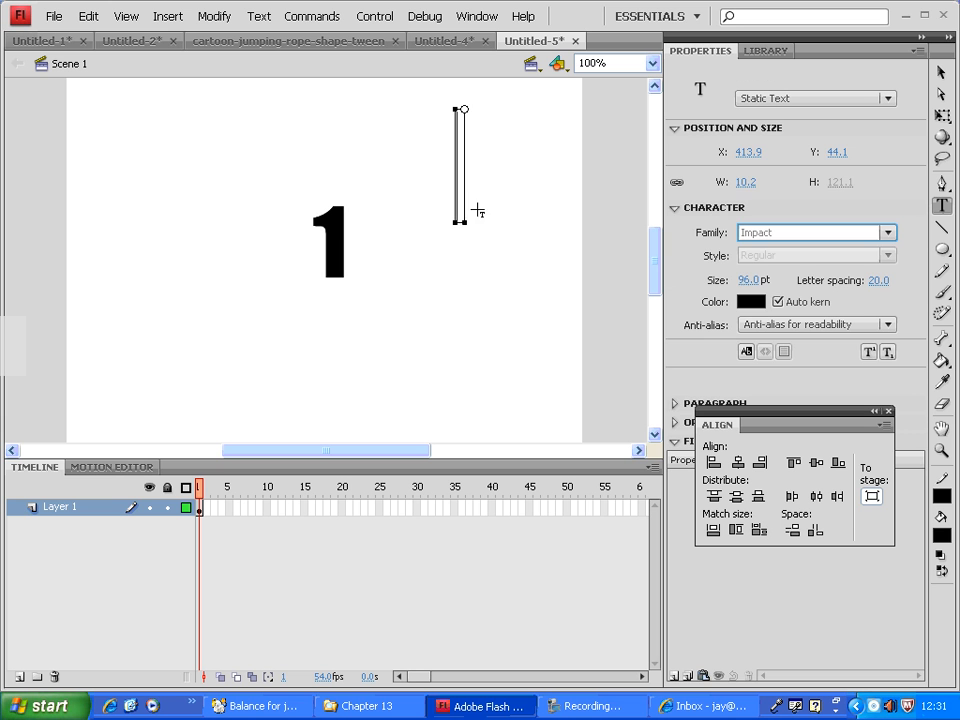
text(el)
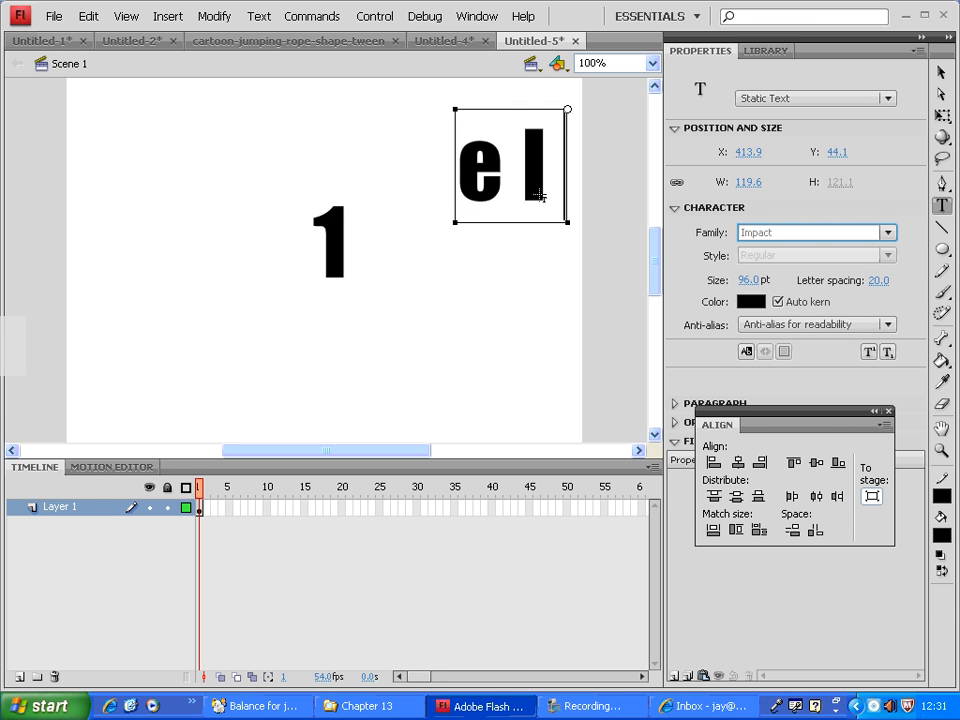
text(at)
key(Escape)
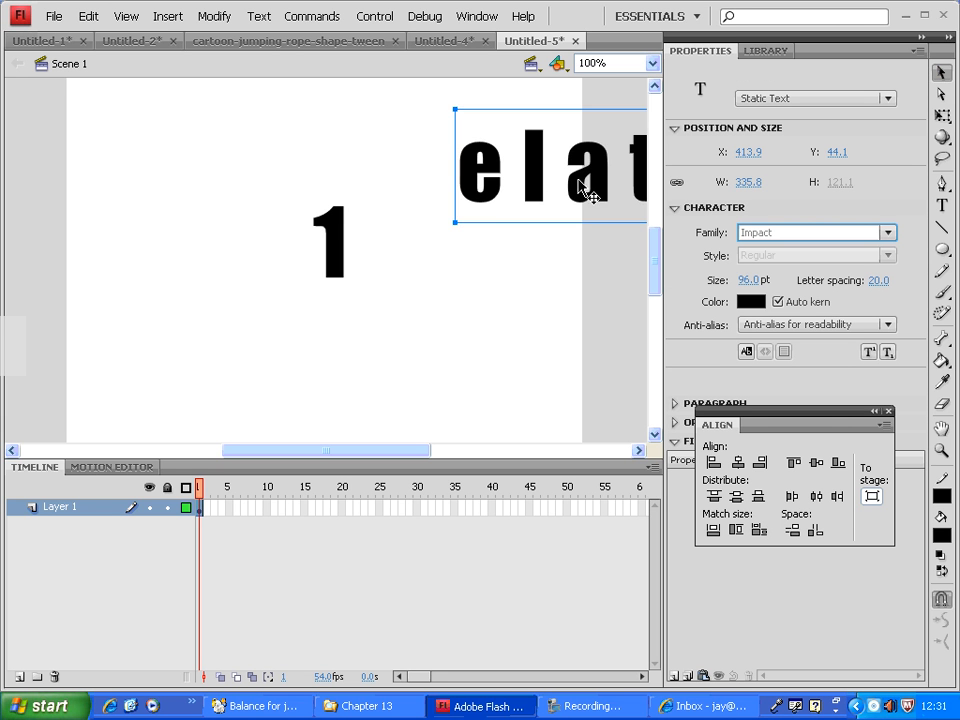
drag(580, 185, 392, 381)
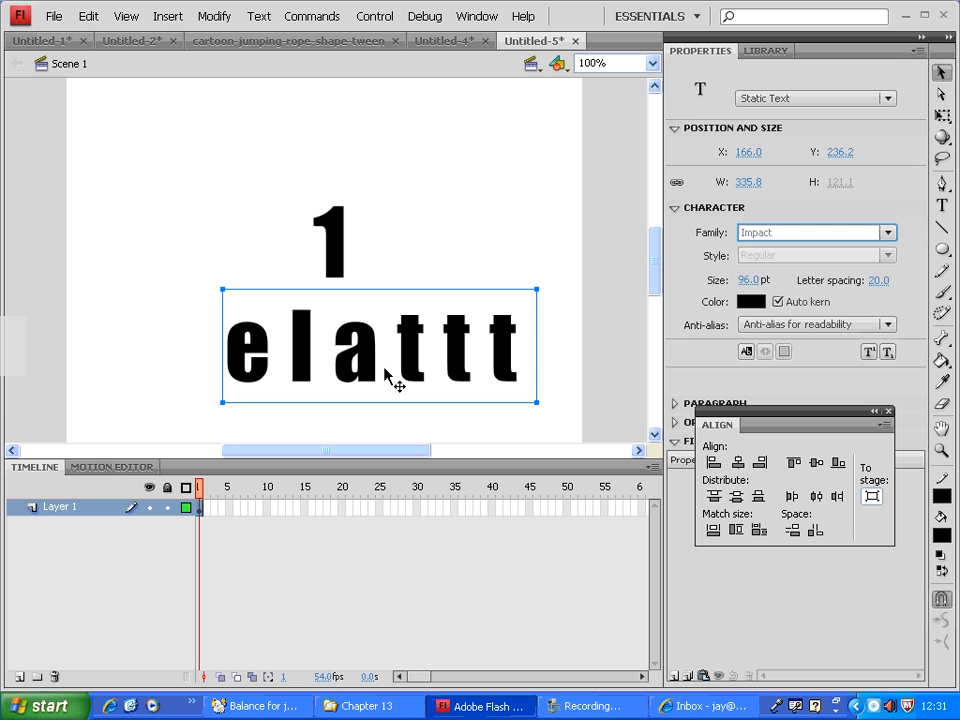
Remove the last letter of the word below the 1 so that it reads "elatt".
double_click(503, 366)
drag(490, 350, 512, 350)
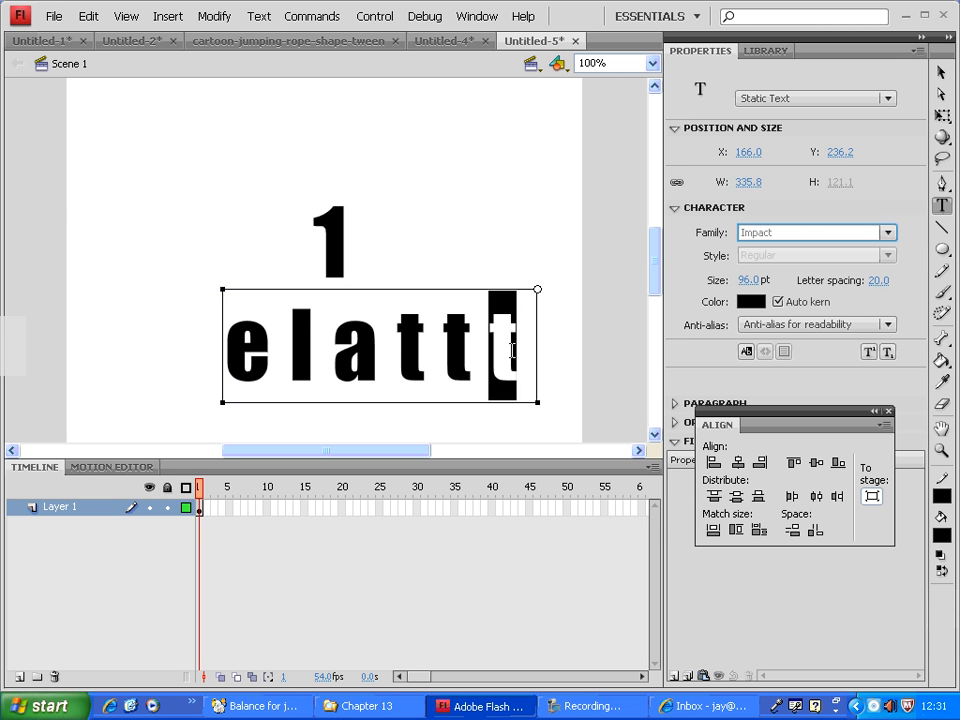
key(BackSpace)
click(941, 73)
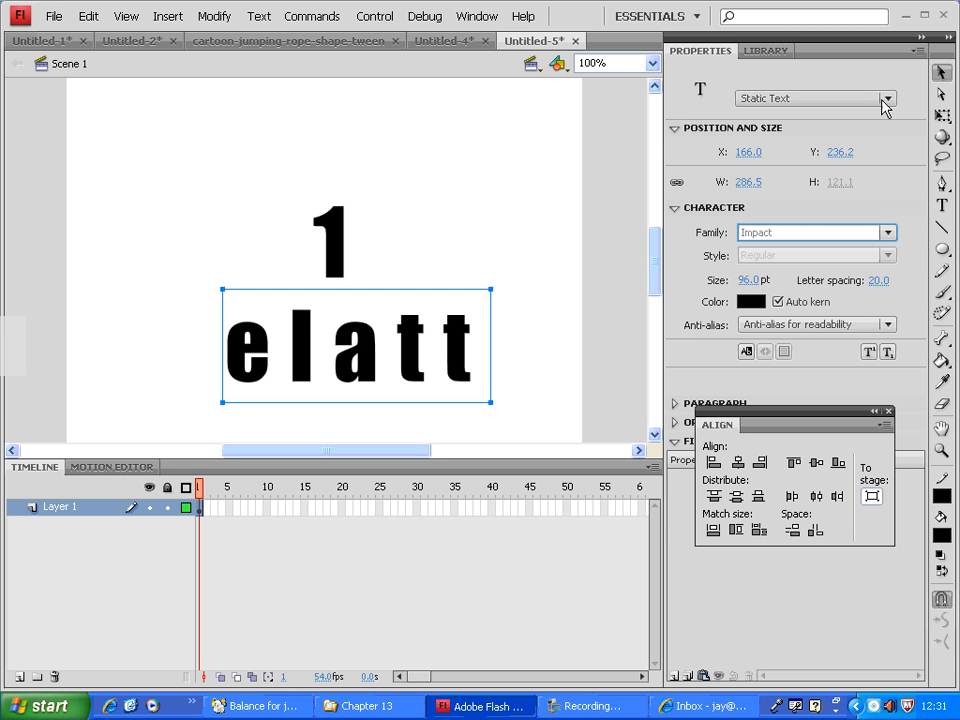
Break apart the "elatt" text twice, first into separate letters and again into shapes.
click(208, 16)
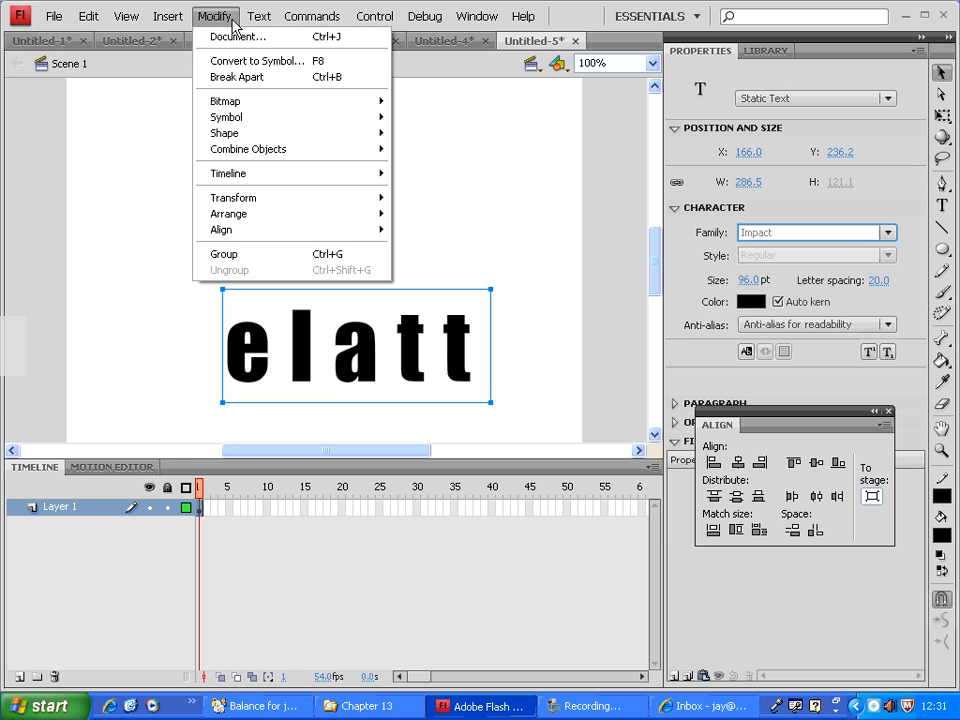
click(250, 80)
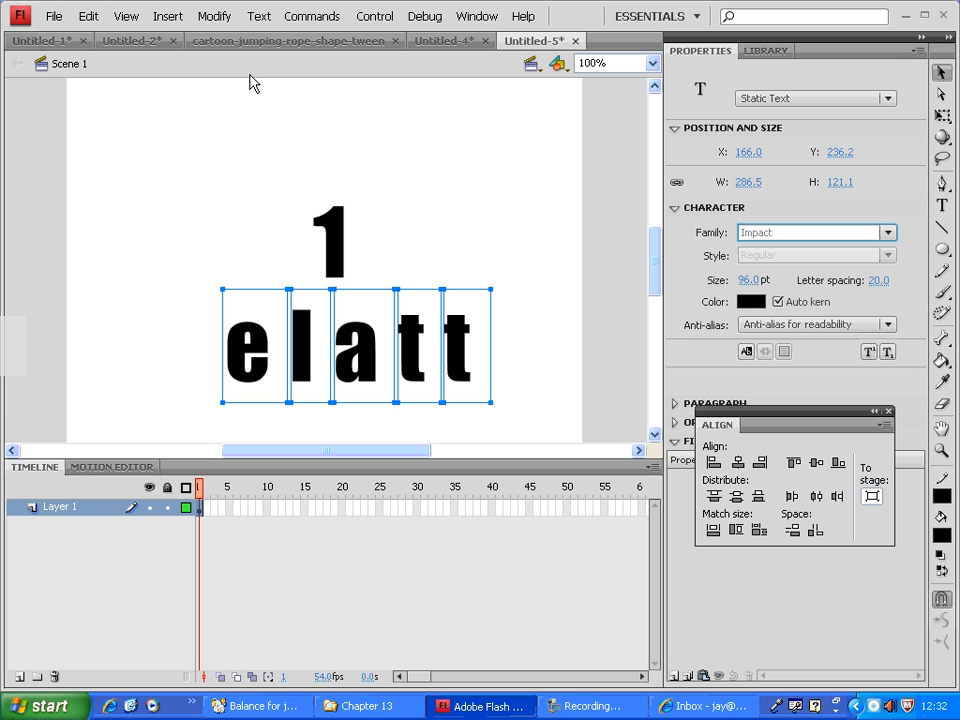
click(214, 17)
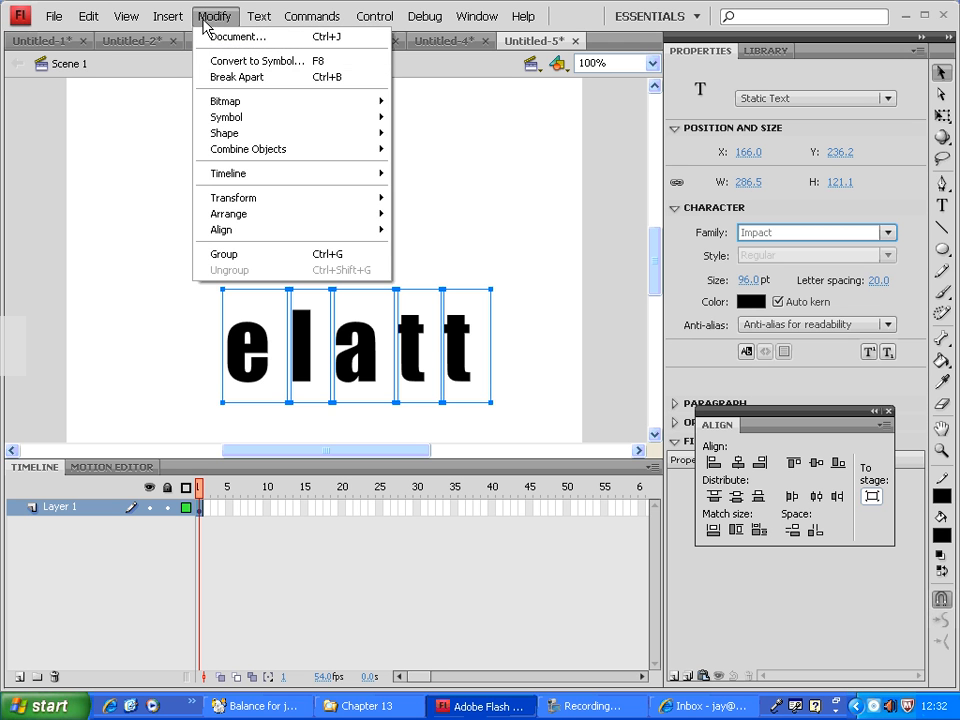
click(321, 78)
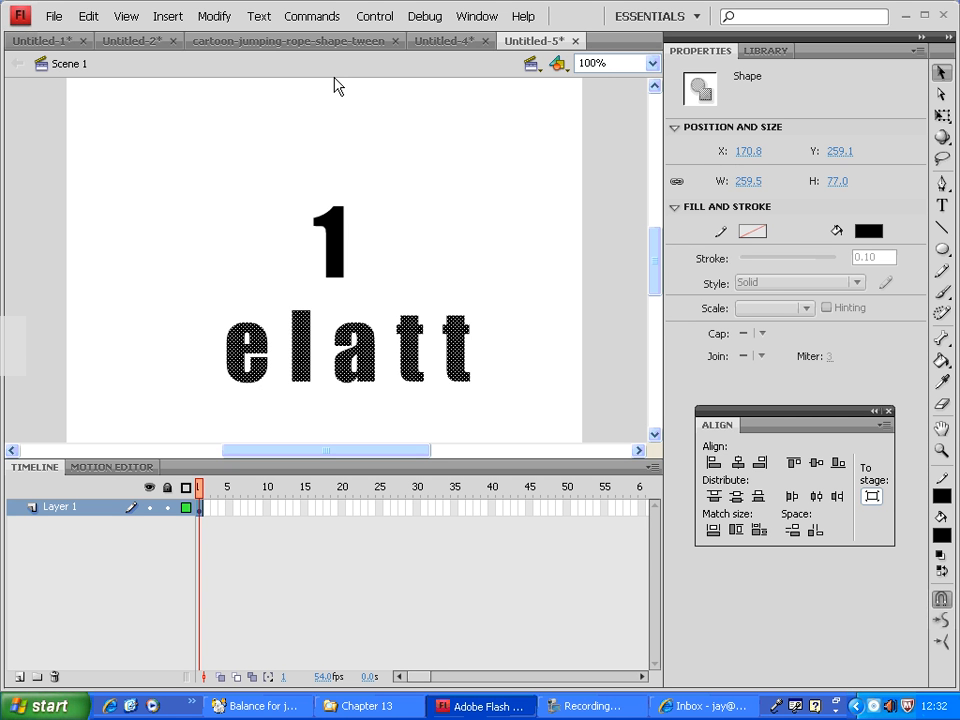
click(335, 87)
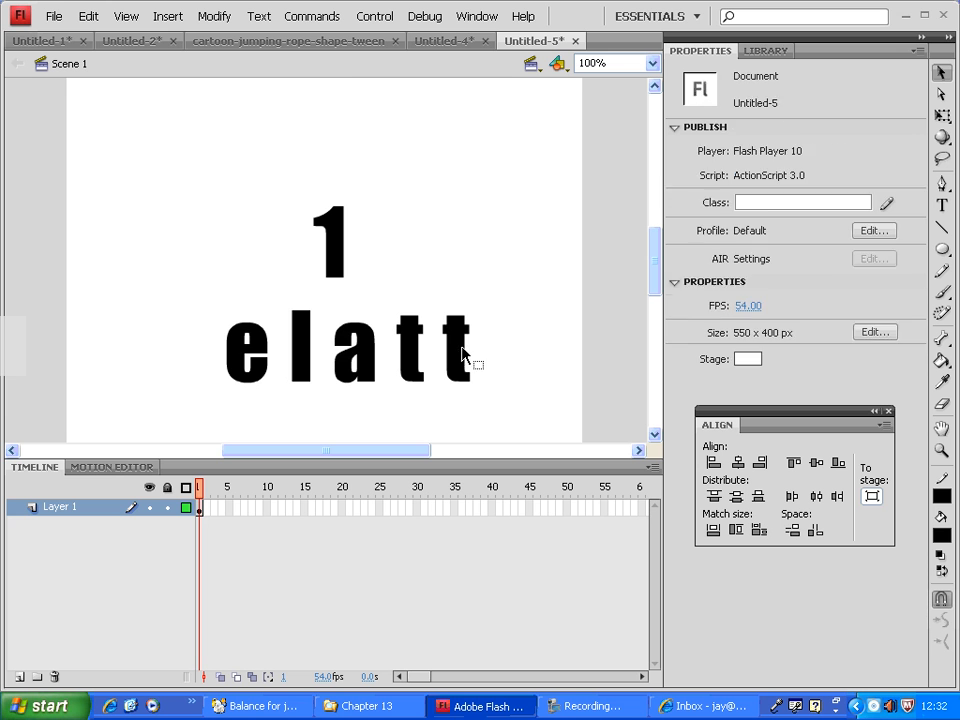
Select individual letter shapes of "elatt" to test them, and delete the whole word from the stage.
click(471, 364)
click(414, 379)
click(368, 370)
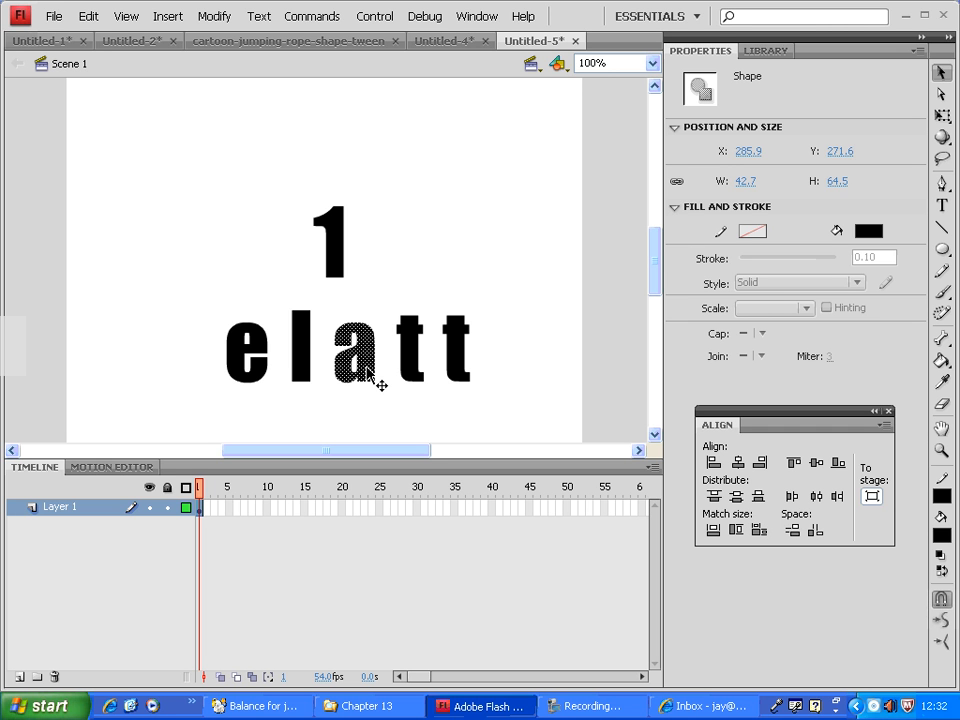
drag(514, 304, 140, 435)
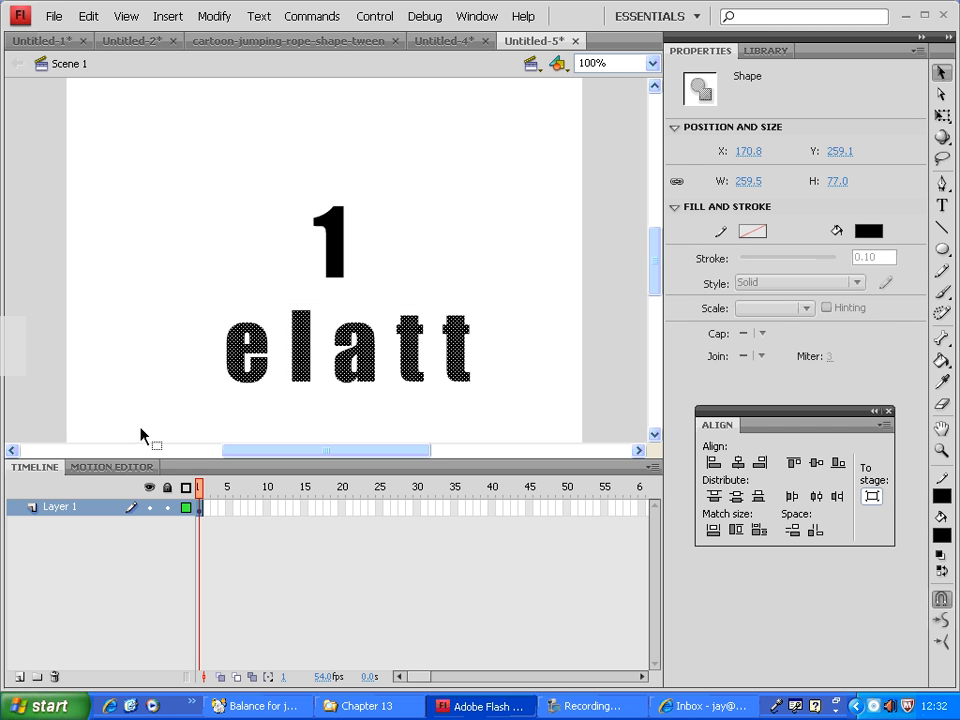
key(Delete)
Show the rulers and place two vertical and two horizontal guides along the edges of the 1.
drag(393, 153, 215, 353)
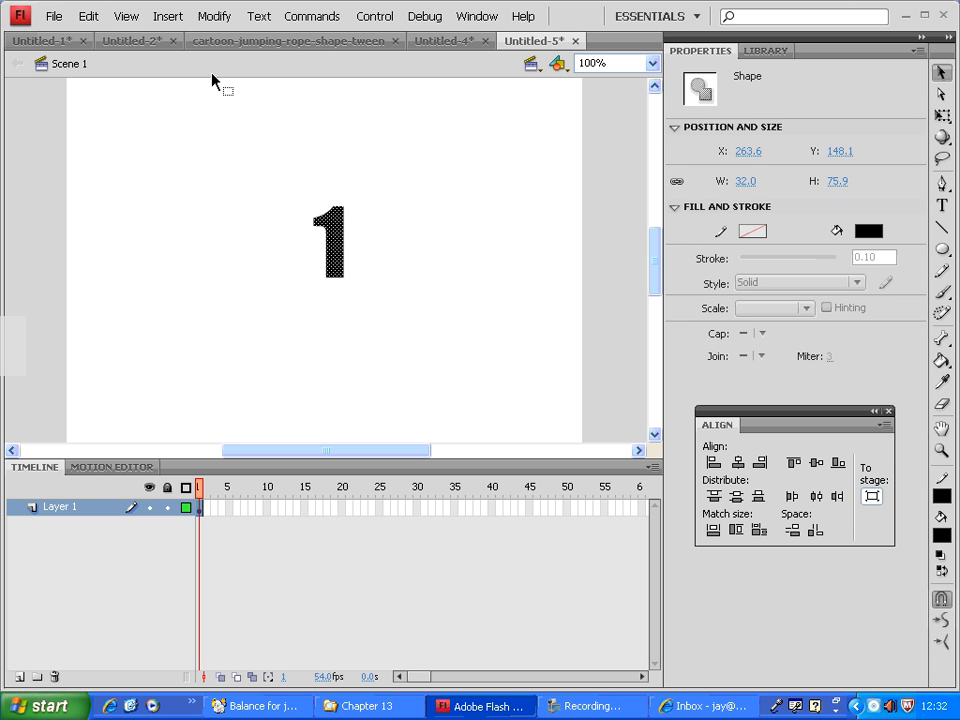
click(126, 16)
click(152, 158)
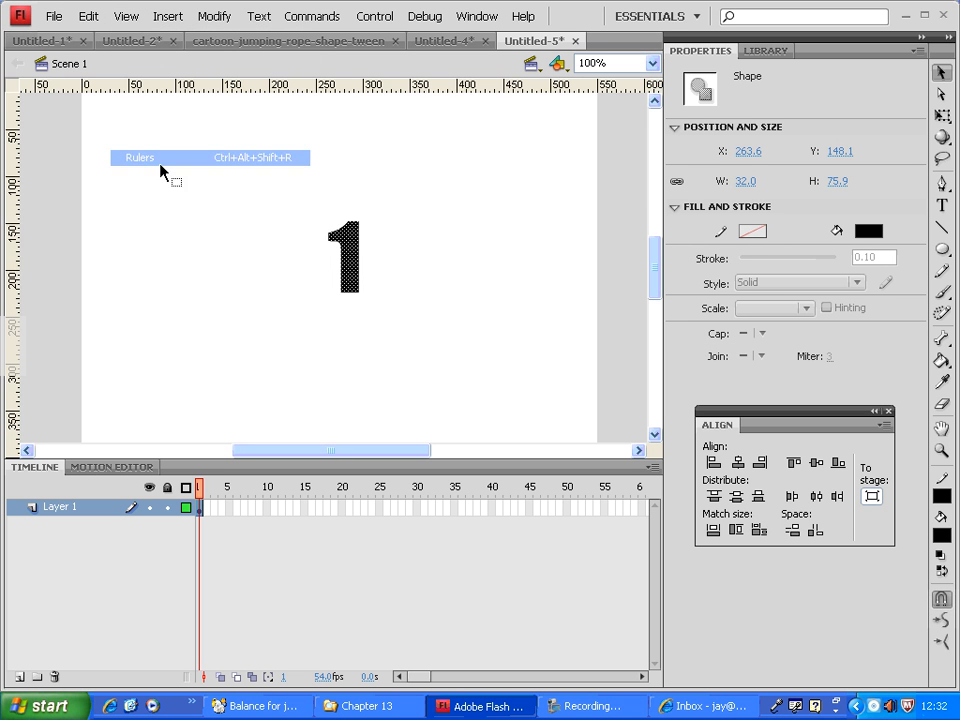
drag(12, 230, 326, 240)
drag(400, 86, 414, 220)
drag(28, 395, 361, 392)
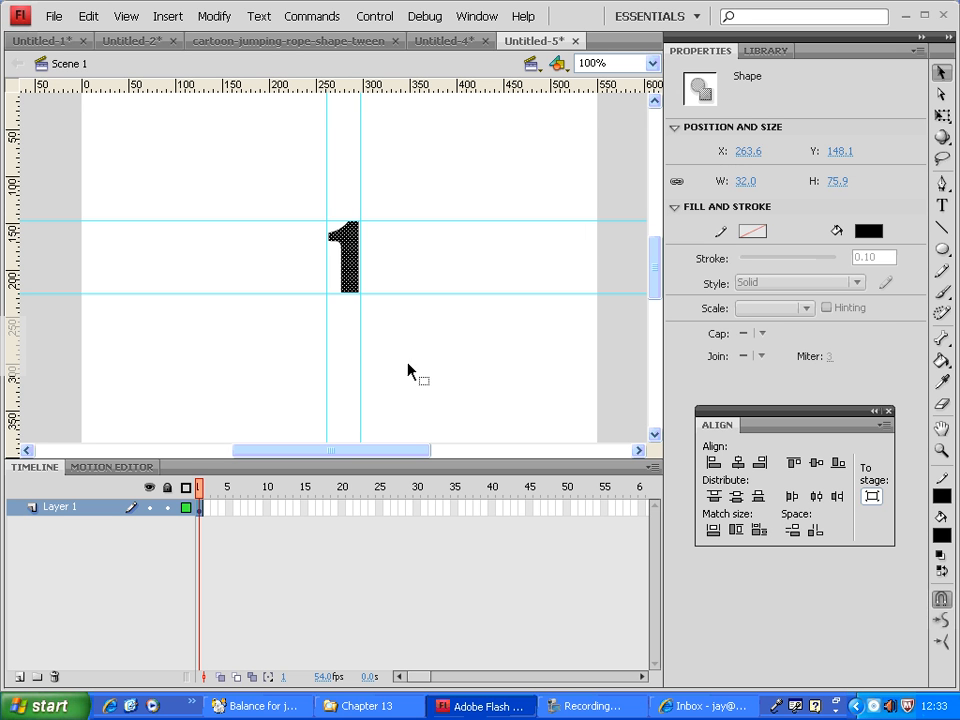
Insert a keyframe at frame 30 of Layer 1 and delete the 1 shape from that frame.
click(417, 507)
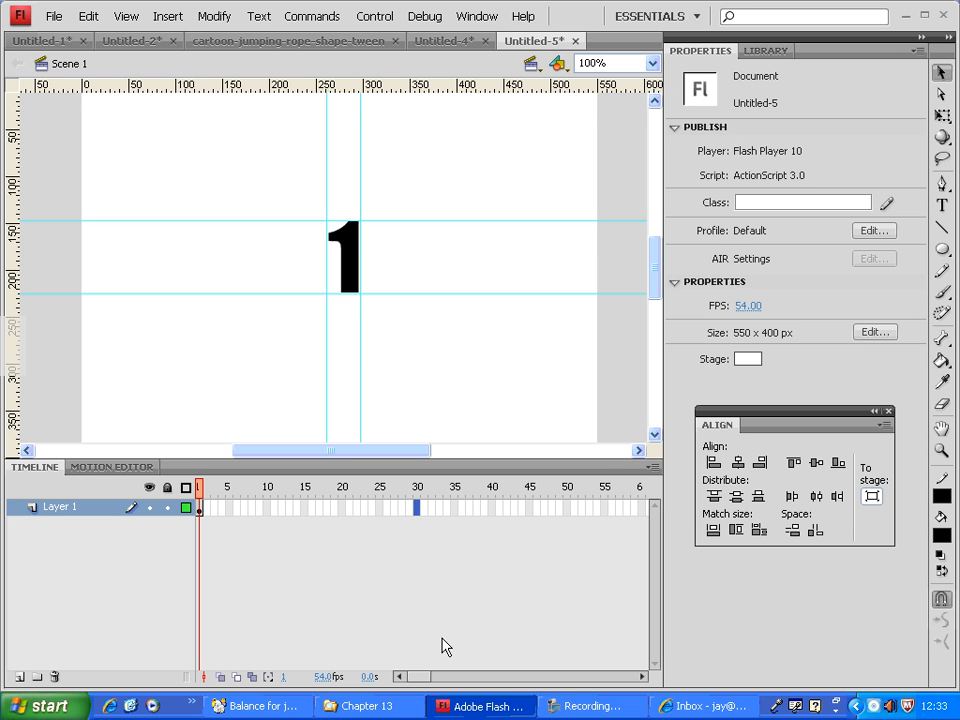
right_click(417, 508)
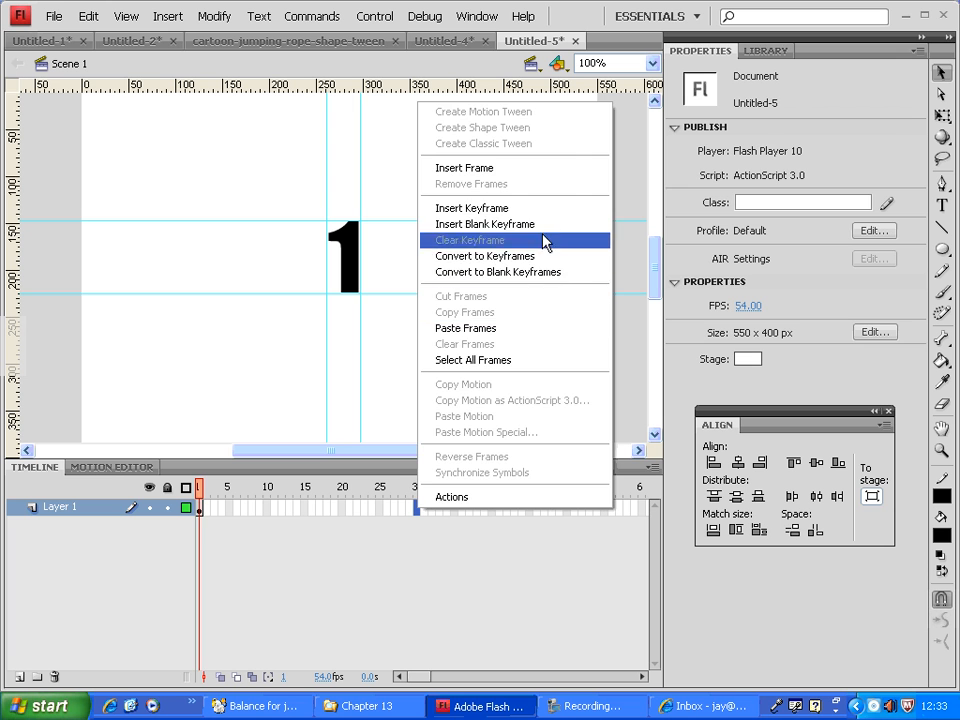
click(516, 210)
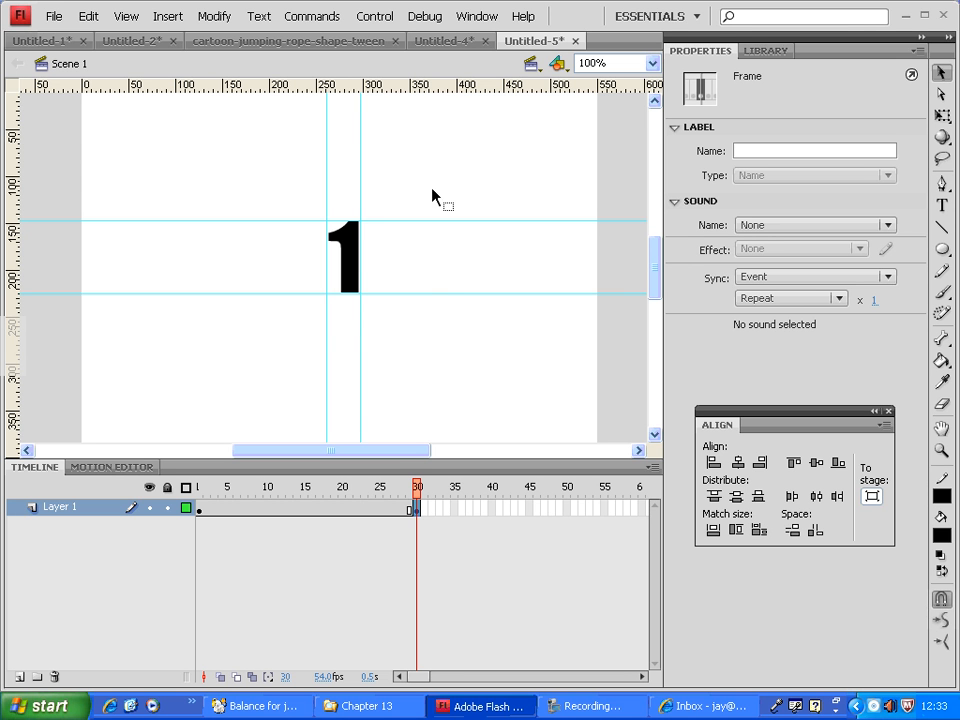
drag(412, 193, 282, 346)
key(Delete)
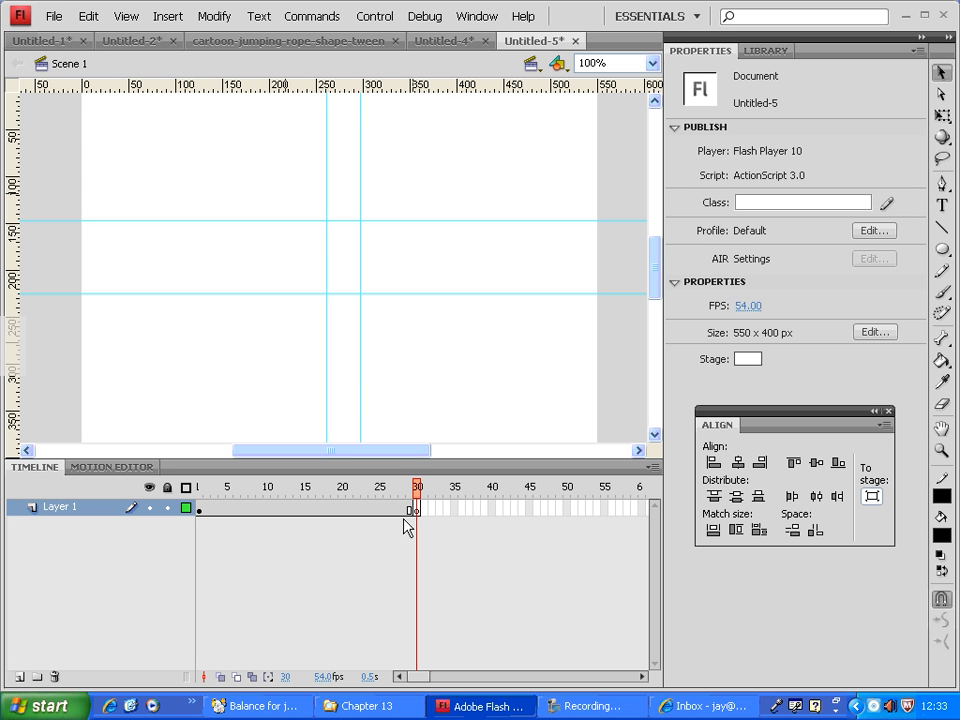
Add the static text "2" on frame 30 near the crossing guides.
click(943, 207)
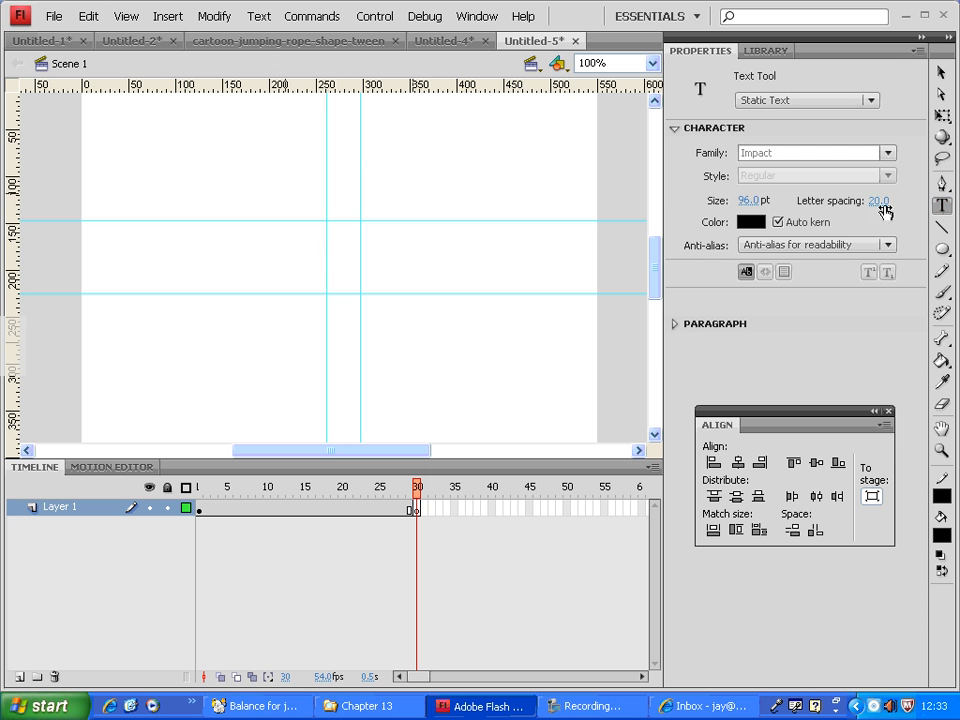
click(339, 270)
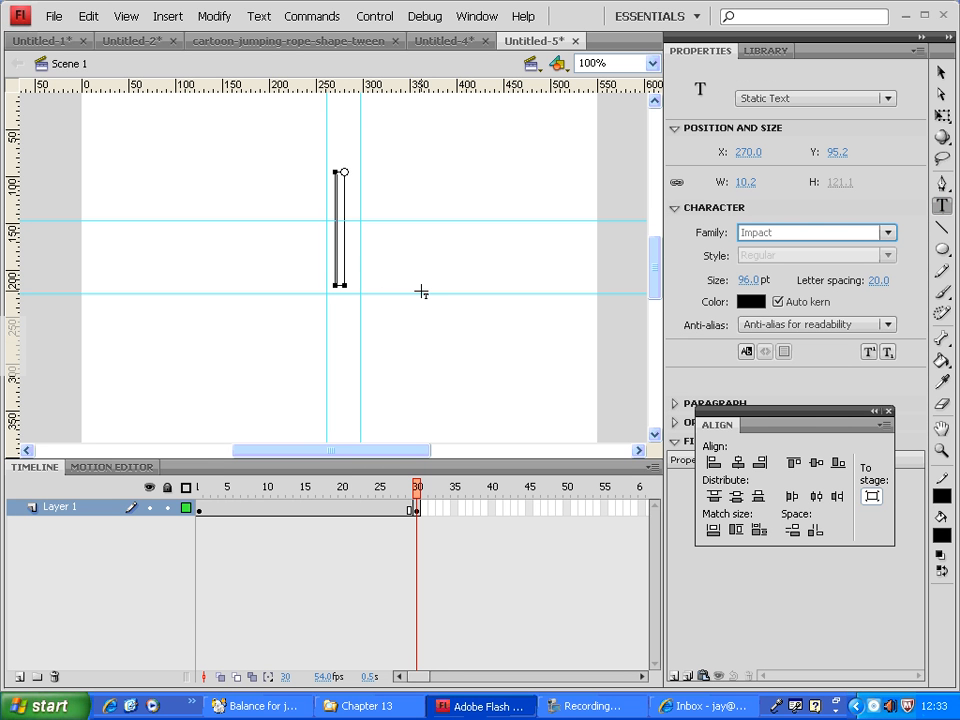
text(2)
key(Escape)
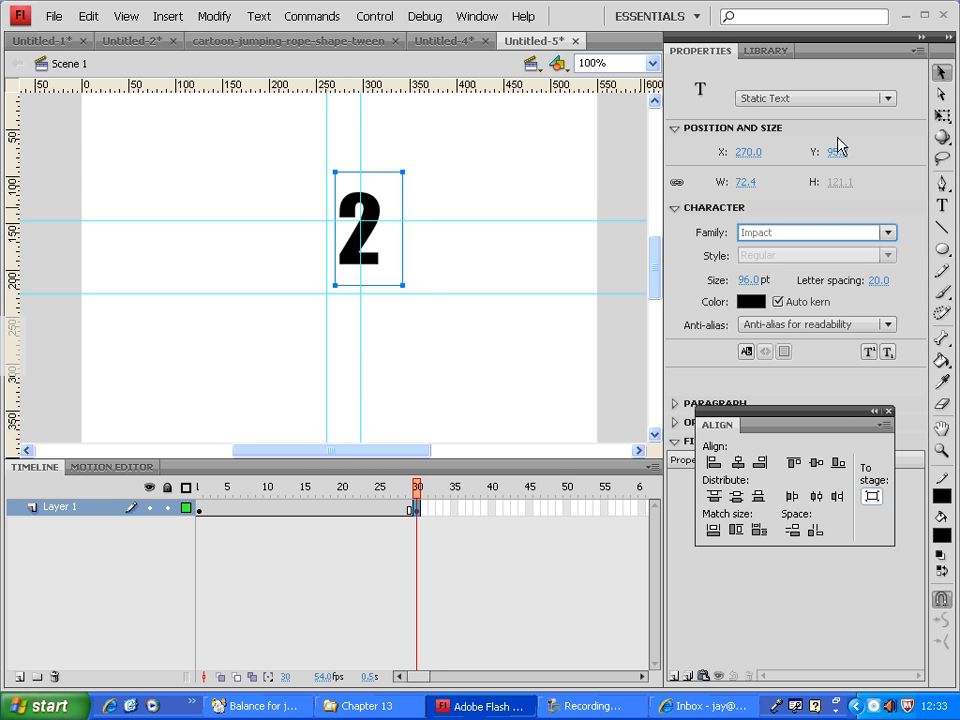
Align the 2 between the guides, positioning it at X 253, Y 125.2.
drag(369, 258, 352, 289)
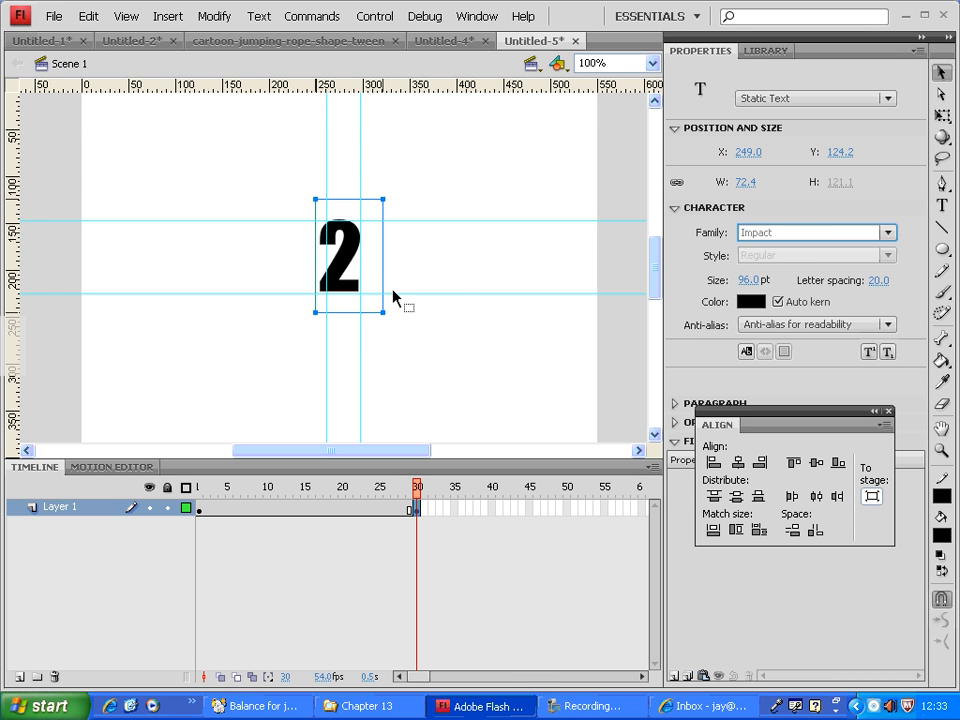
key(Right)
key(Right)
key(Right)
key(Right)
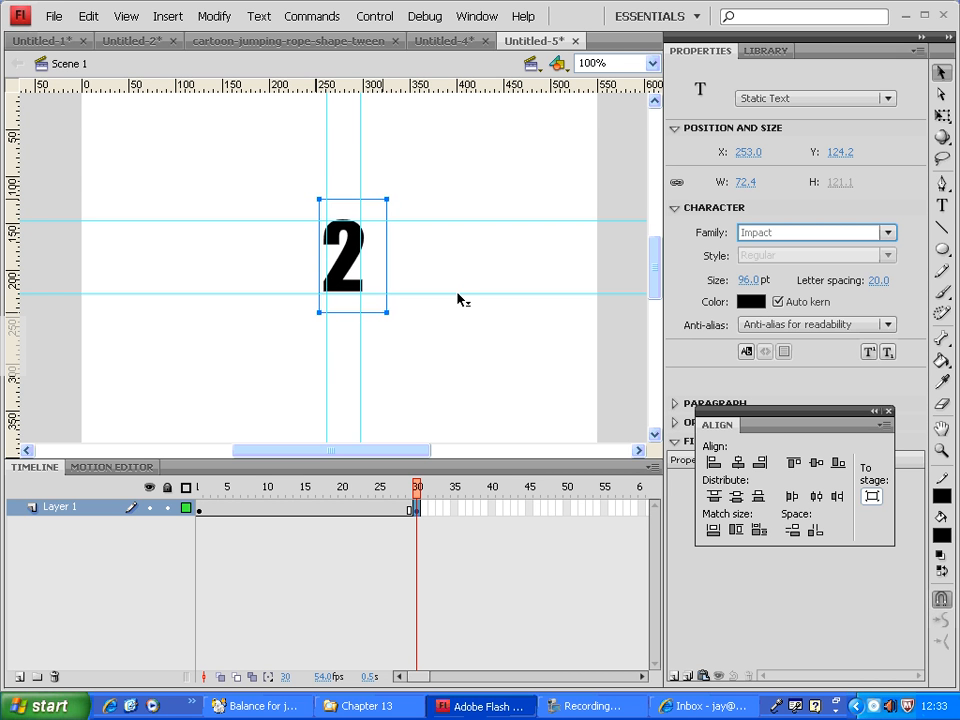
key(Down)
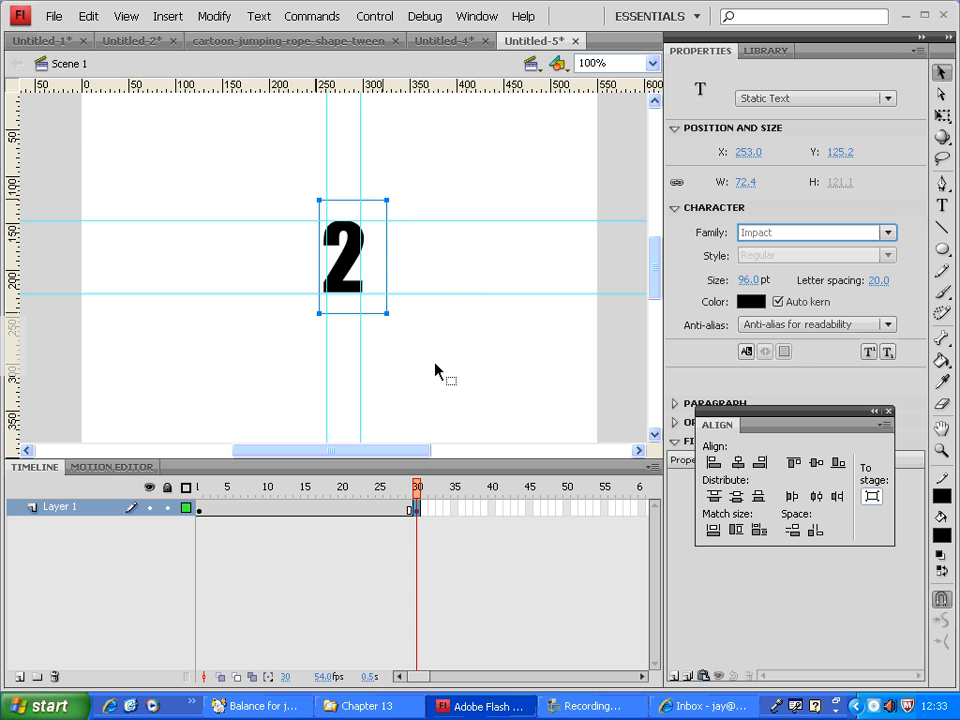
Break the 2 on frame 30 apart into an editable shape and deselect it.
click(439, 400)
click(362, 272)
click(213, 16)
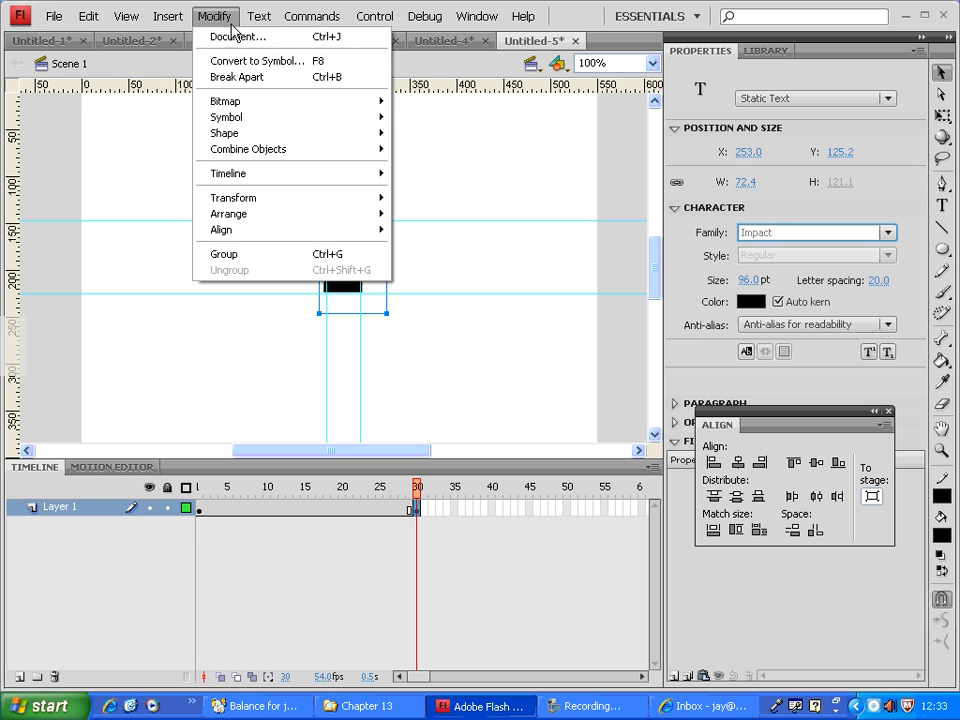
click(264, 89)
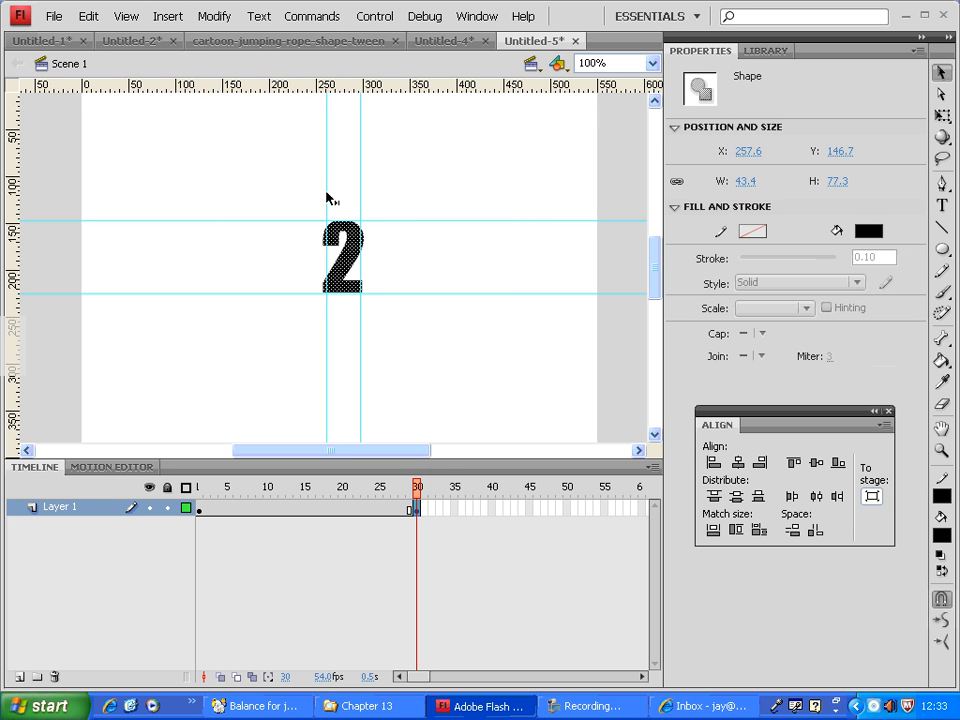
click(441, 400)
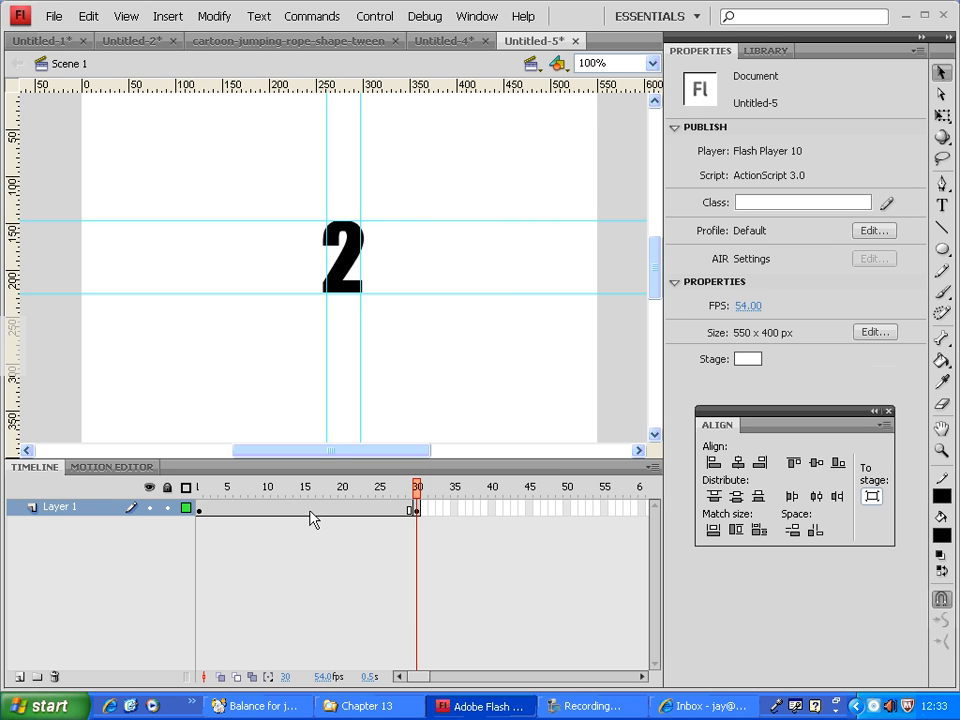
Create a shape tween between the 1 on frame 1 and the 2 on frame 30 of Layer 1.
click(199, 508)
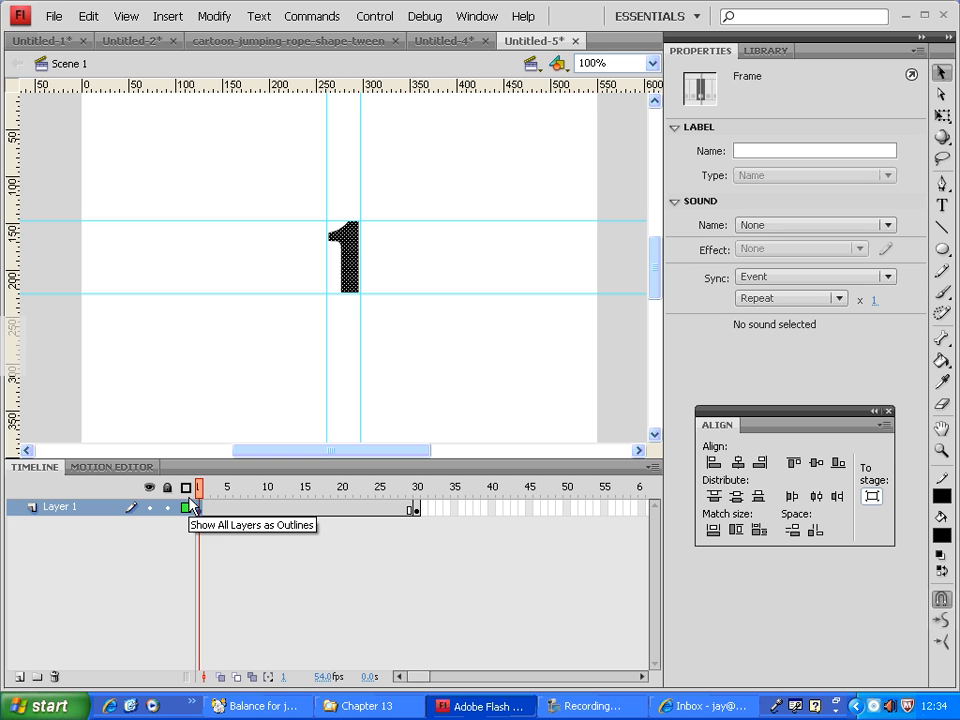
click(417, 514)
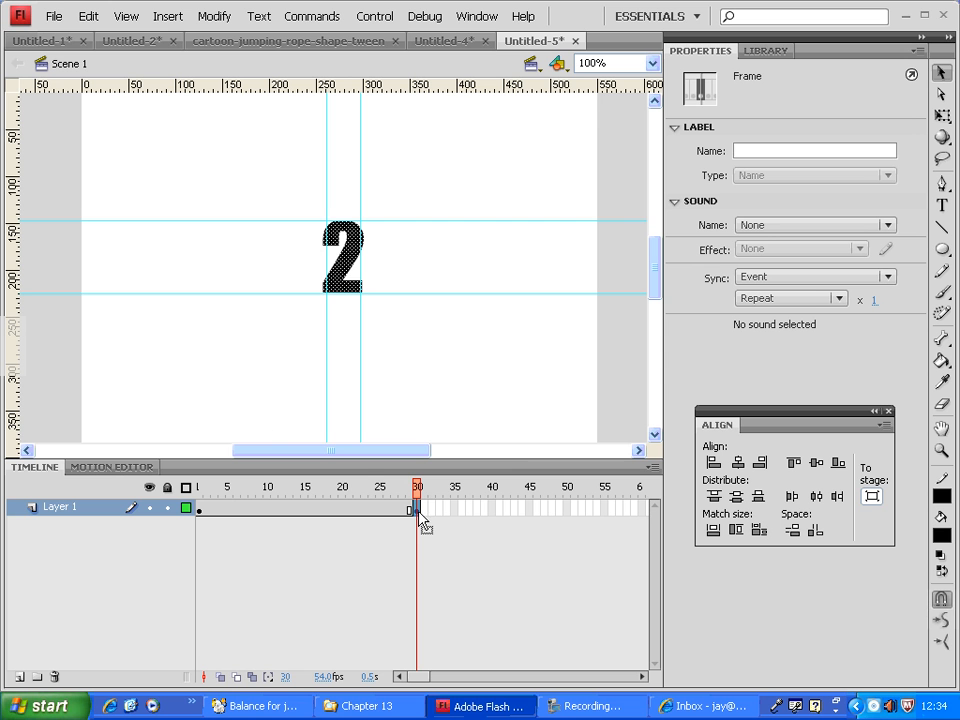
drag(251, 512, 356, 511)
click(357, 511)
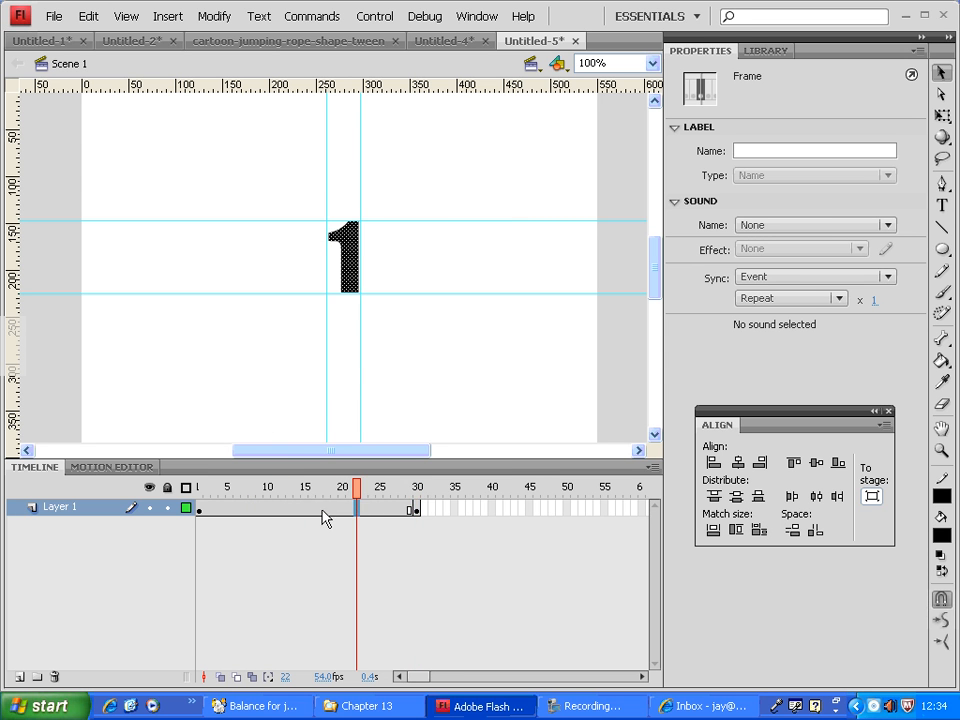
right_click(314, 508)
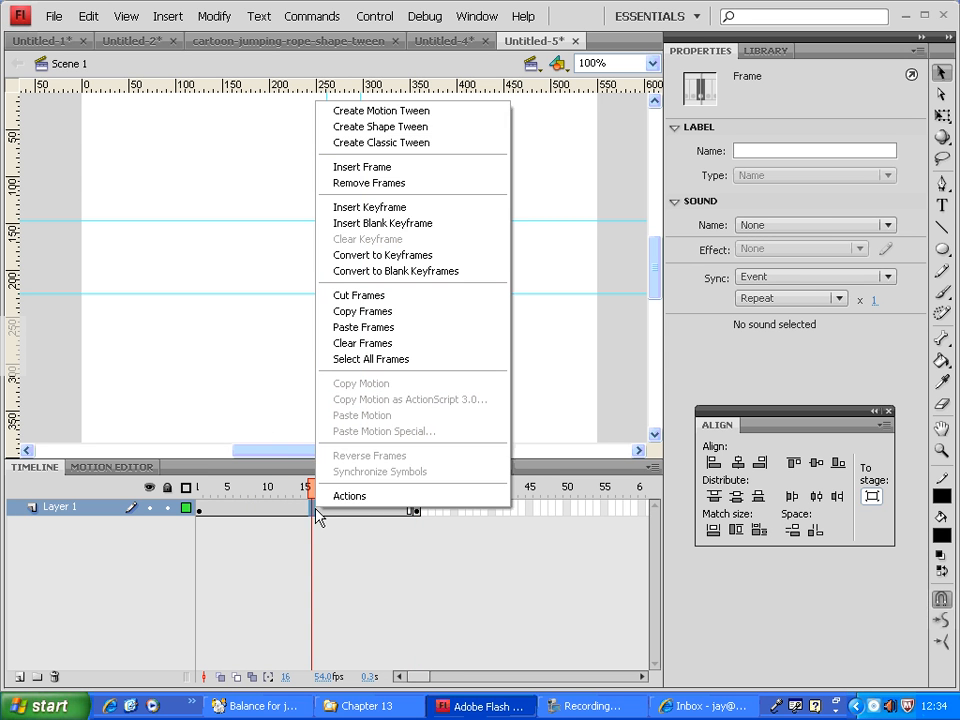
click(421, 136)
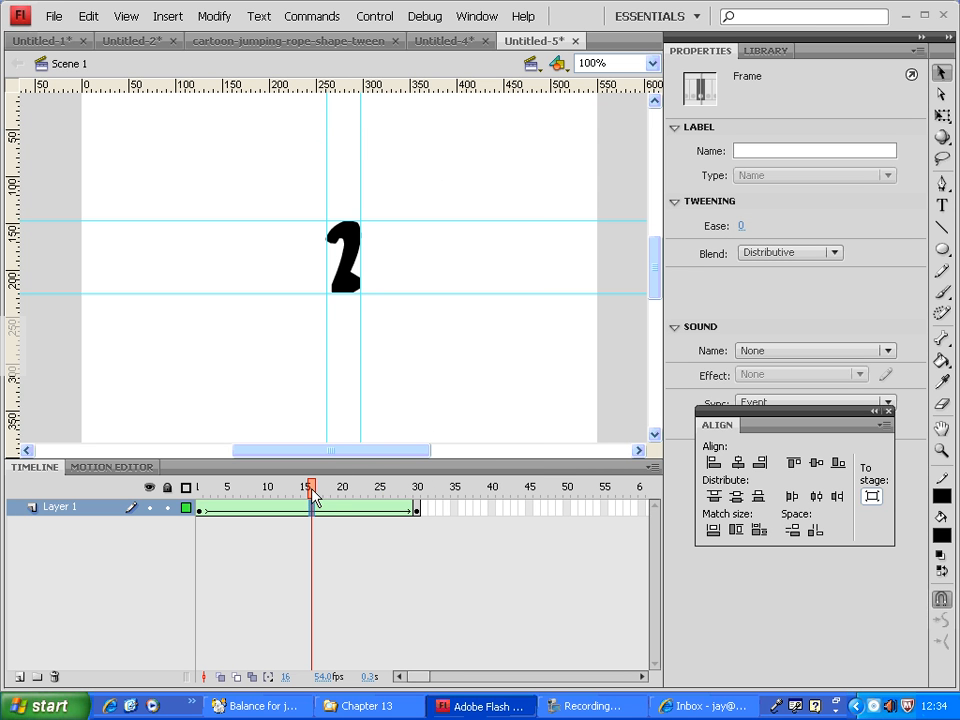
Scrub the shape tween to frame 30, test the movie, and close the preview.
drag(311, 488, 423, 494)
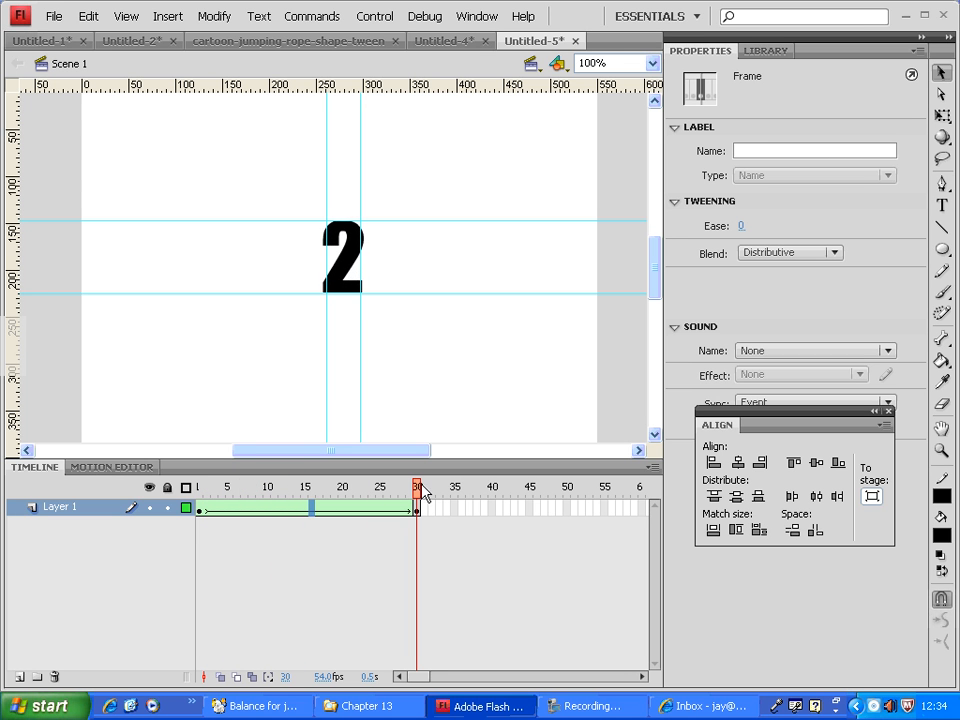
key(ctrl+Return)
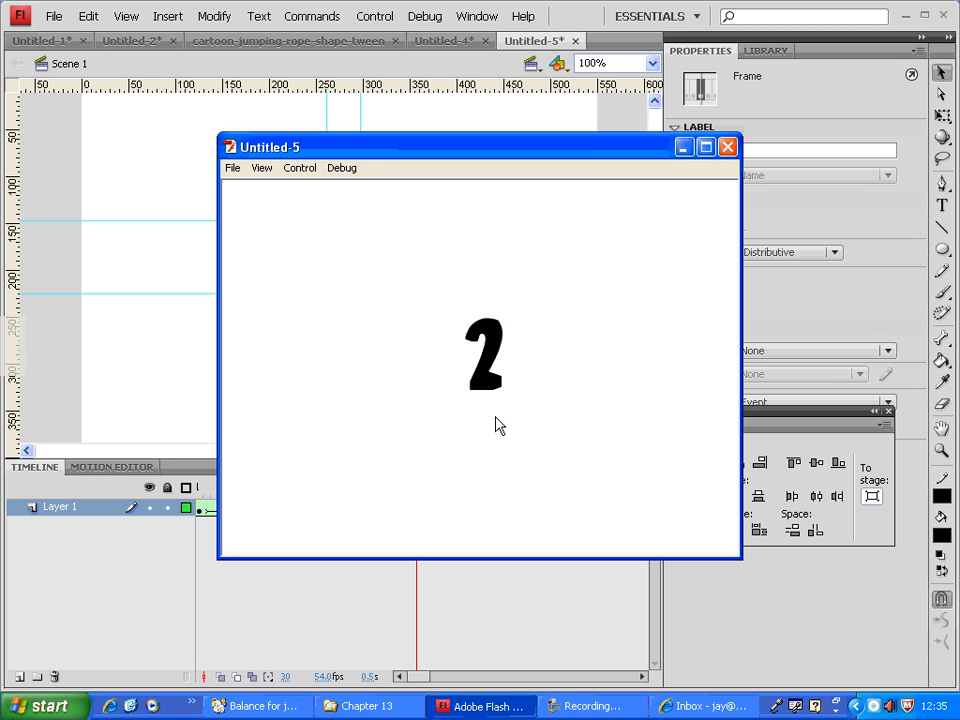
click(727, 147)
click(388, 536)
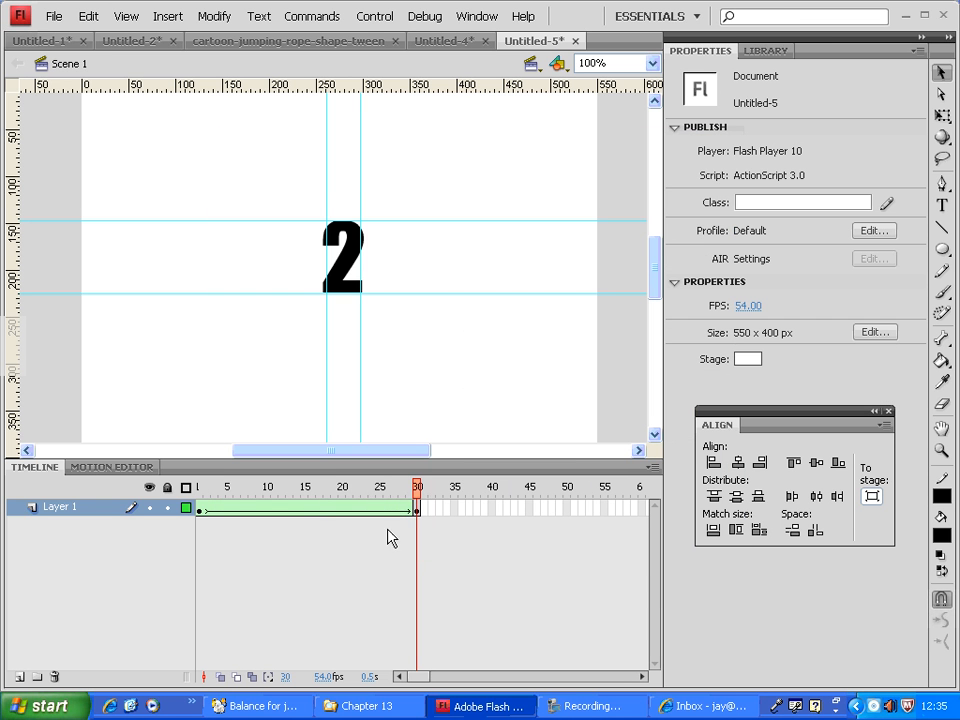
Compare the corners of the 1 on frame 1 with those of the 2 on frame 30, ending on frame 1.
drag(418, 497, 199, 490)
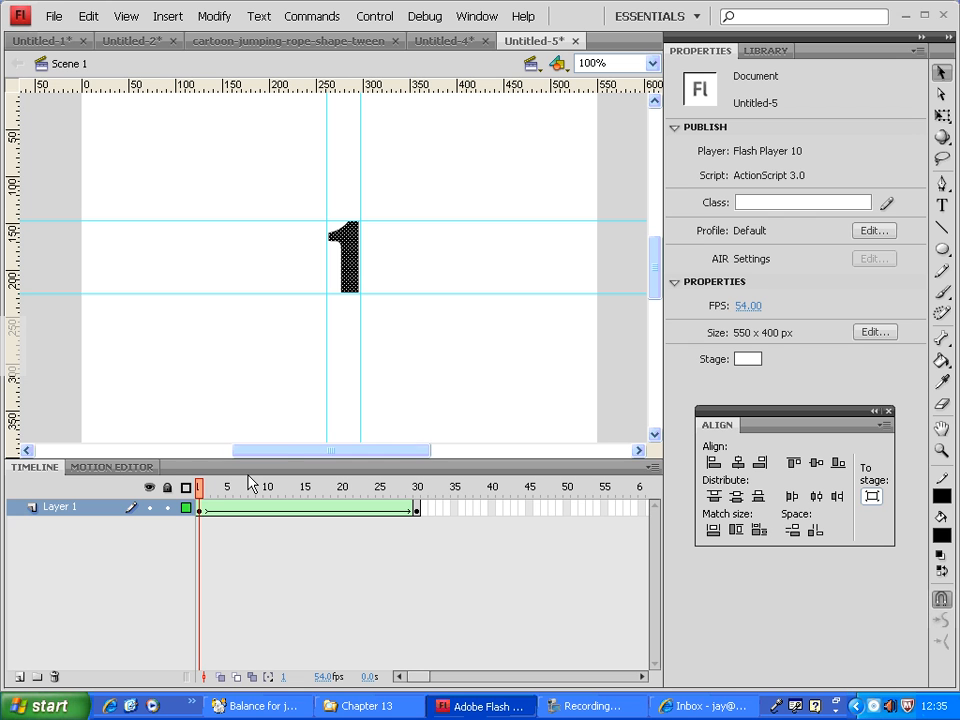
click(204, 510)
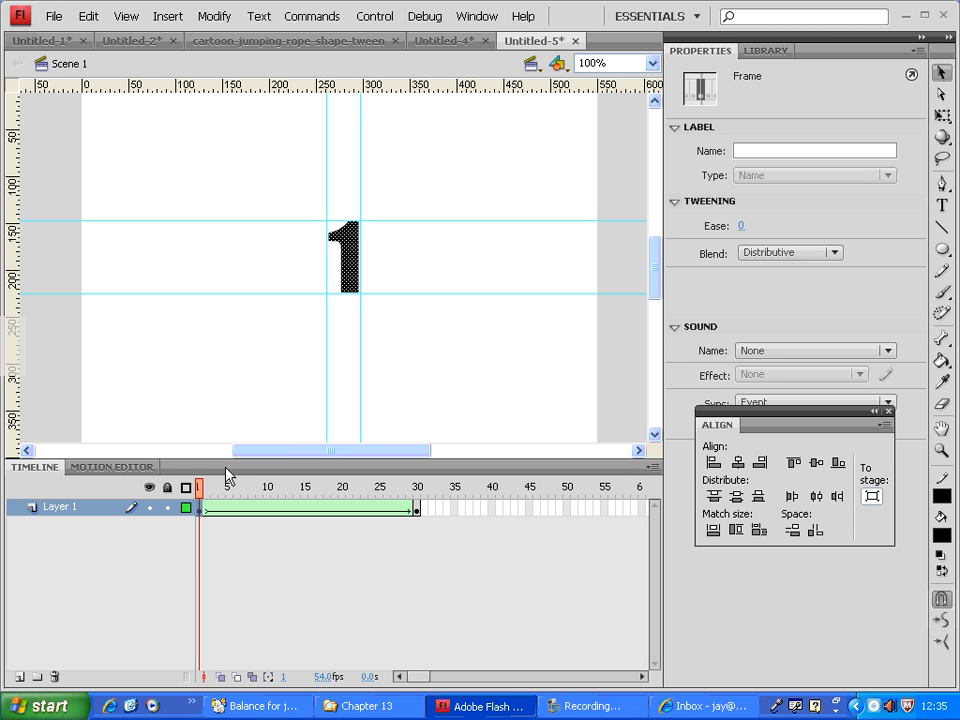
click(291, 279)
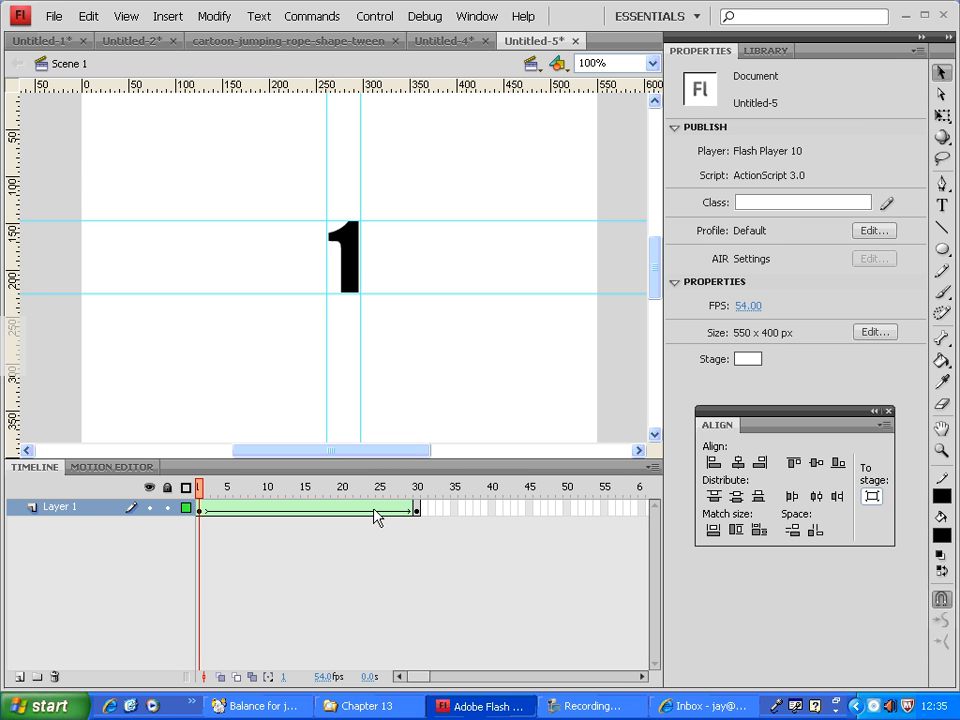
click(423, 489)
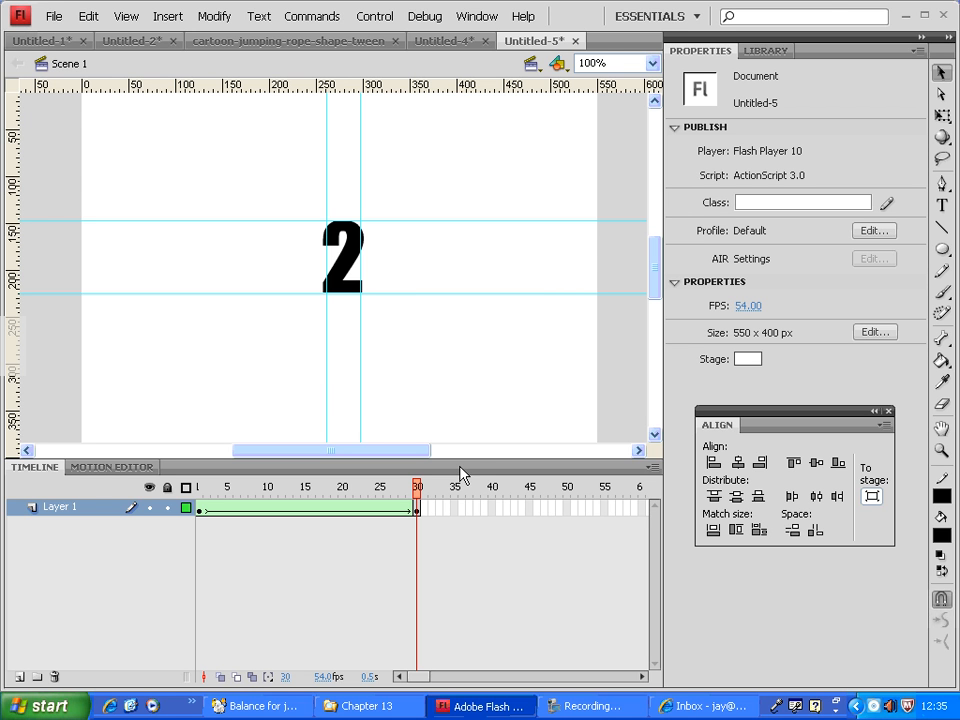
mouse_move(315, 250)
mouse_down()
mouse_move(333, 242)
mouse_move(324, 290)
mouse_move(303, 289)
mouse_move(348, 291)
mouse_up()
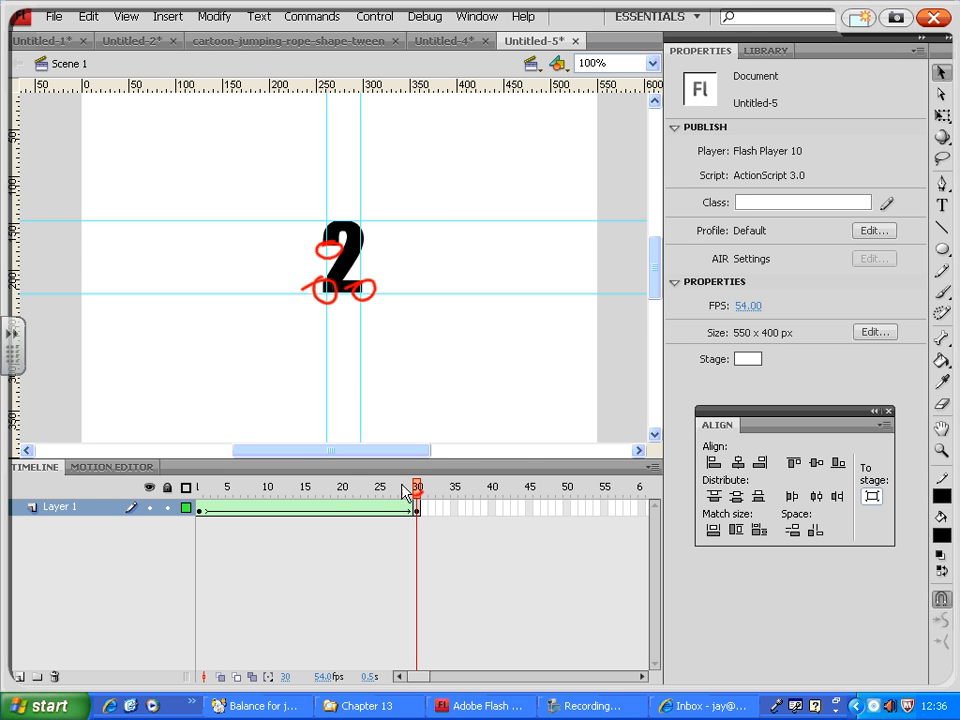
right_click(301, 485)
click(930, 18)
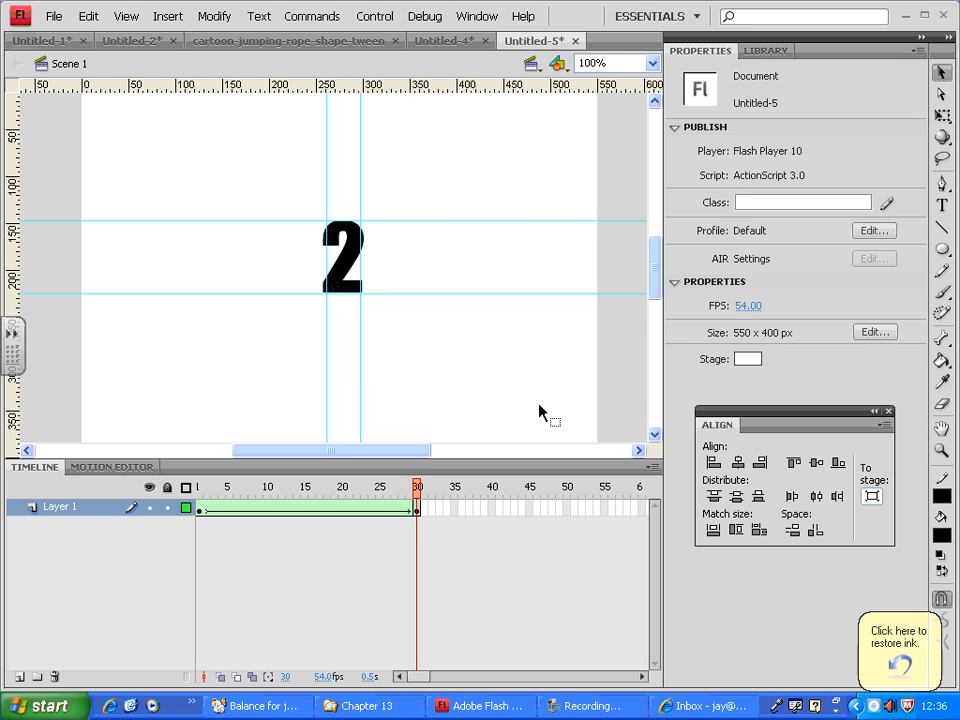
drag(420, 490, 165, 490)
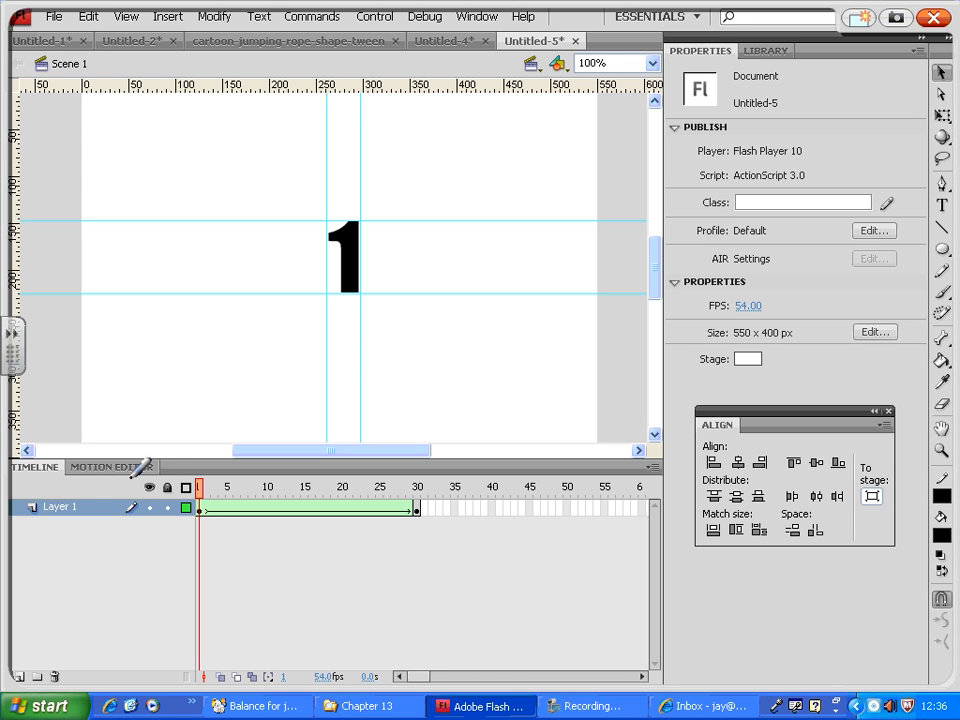
drag(321, 242, 328, 231)
mouse_move(363, 214)
mouse_down()
mouse_move(352, 230)
mouse_move(358, 215)
mouse_up()
mouse_move(368, 288)
mouse_down()
mouse_move(338, 294)
mouse_move(350, 289)
mouse_up()
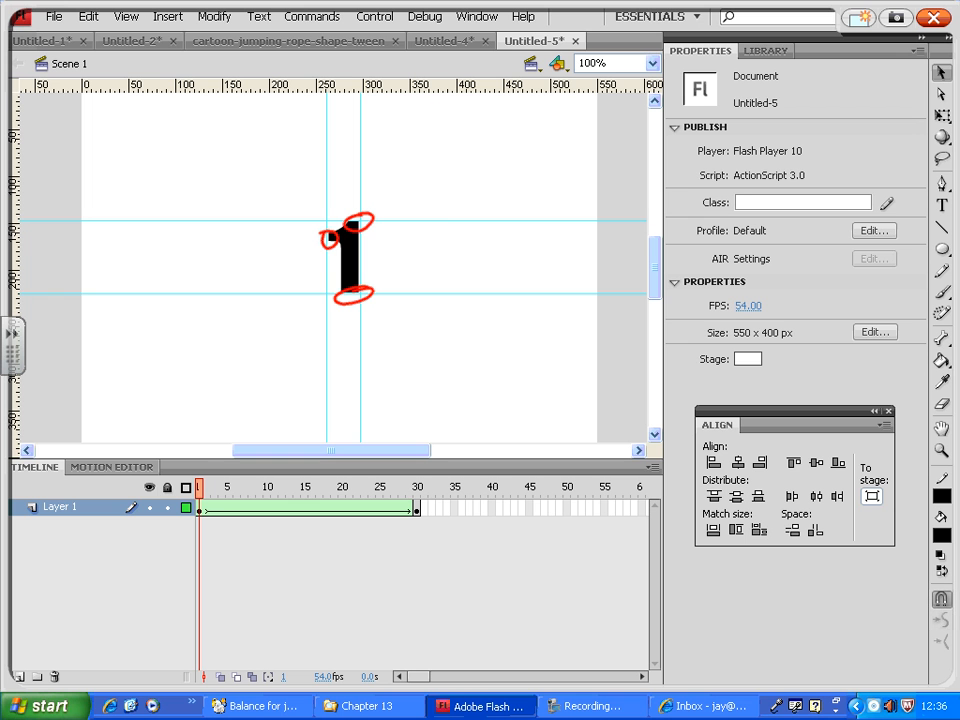
mouse_move(427, 238)
mouse_down()
mouse_move(431, 279)
mouse_move(437, 270)
mouse_move(476, 289)
mouse_up()
mouse_move(418, 240)
mouse_down()
mouse_move(429, 237)
mouse_move(430, 279)
mouse_up()
mouse_move(491, 281)
mouse_down()
mouse_move(472, 291)
mouse_move(489, 280)
mouse_up()
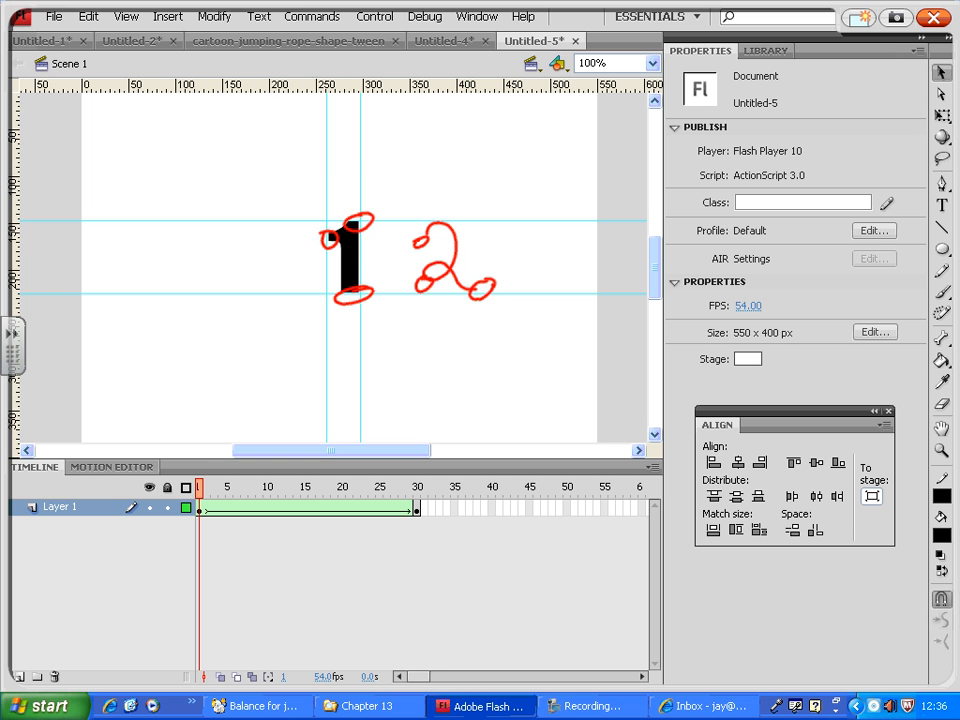
mouse_move(333, 238)
mouse_down()
mouse_move(309, 191)
mouse_move(358, 157)
mouse_move(401, 198)
mouse_move(425, 238)
mouse_up()
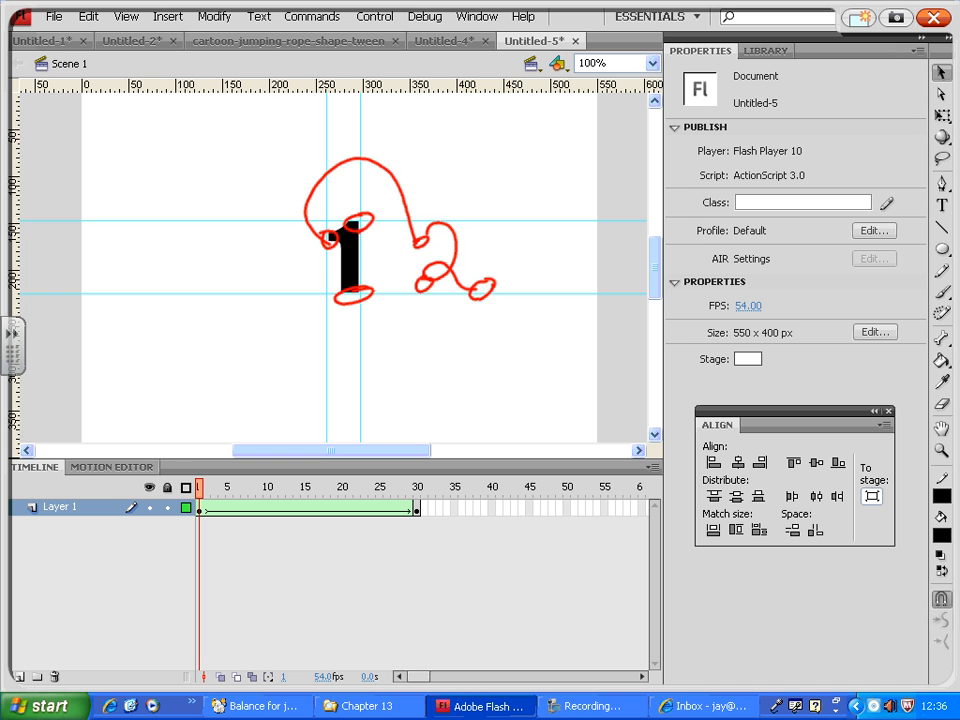
mouse_move(367, 230)
mouse_down()
mouse_move(394, 291)
mouse_move(423, 283)
mouse_up()
mouse_move(492, 292)
mouse_down()
mouse_move(386, 354)
mouse_move(345, 297)
mouse_up()
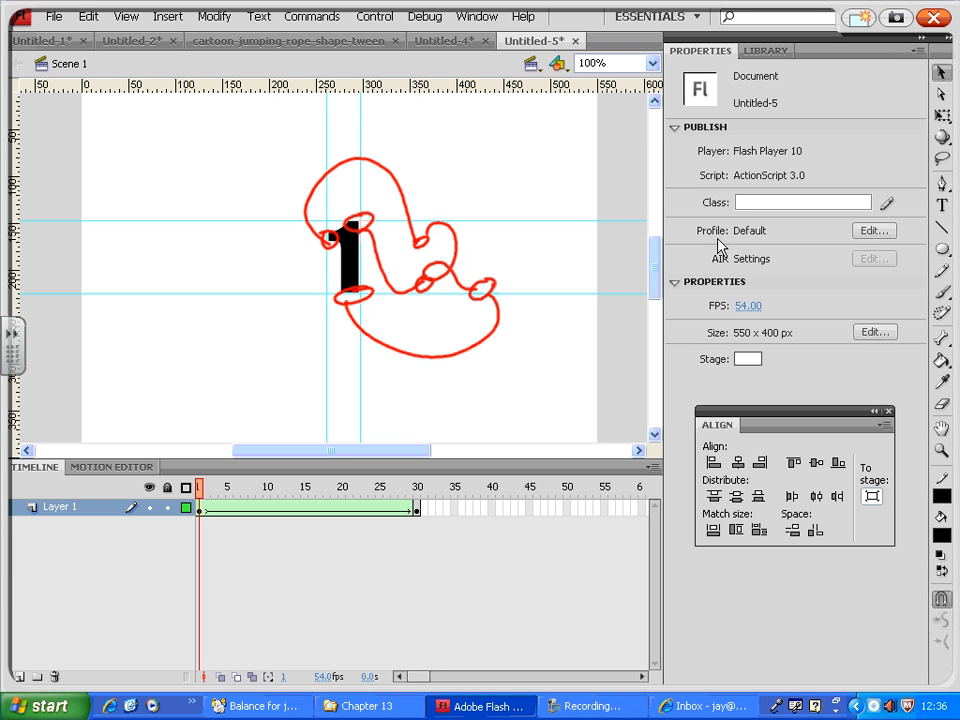
key(ctrl+alt+shift+r)
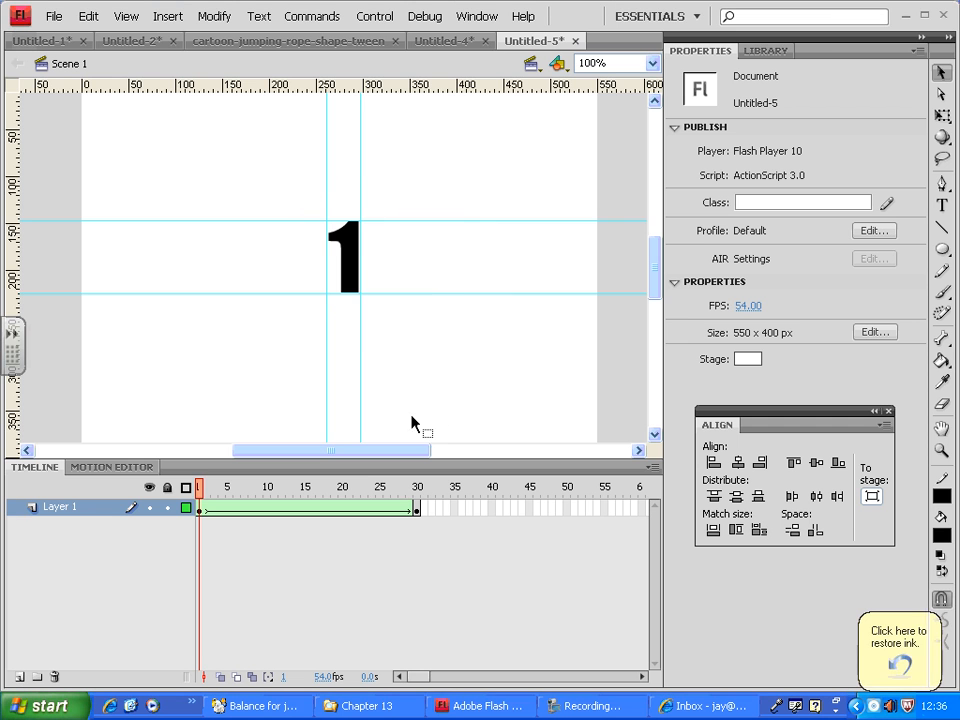
Add a shape hint on frame 1 and move it to the empty area left of the 1.
mouse_move(200, 492)
mouse_down()
mouse_move(222, 497)
mouse_move(196, 493)
mouse_up()
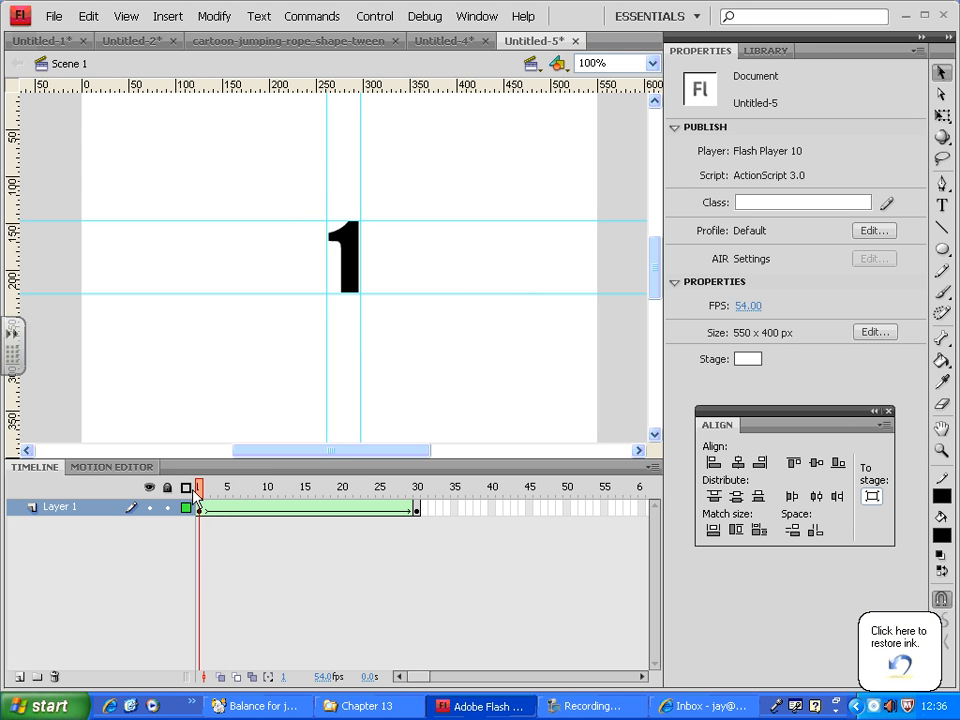
click(213, 20)
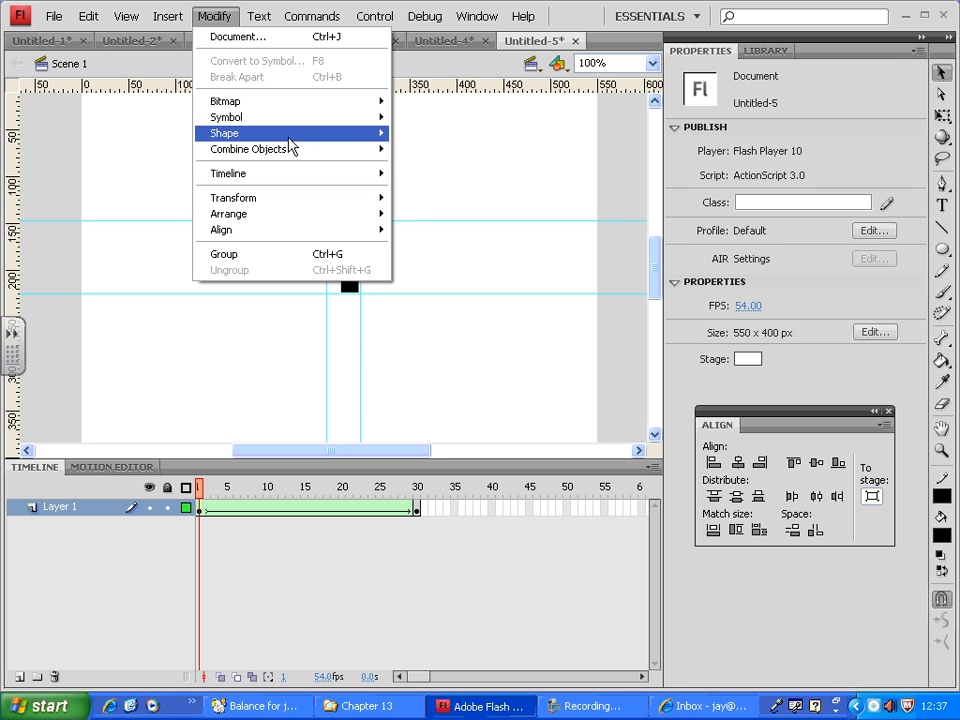
mouse_move(268, 145)
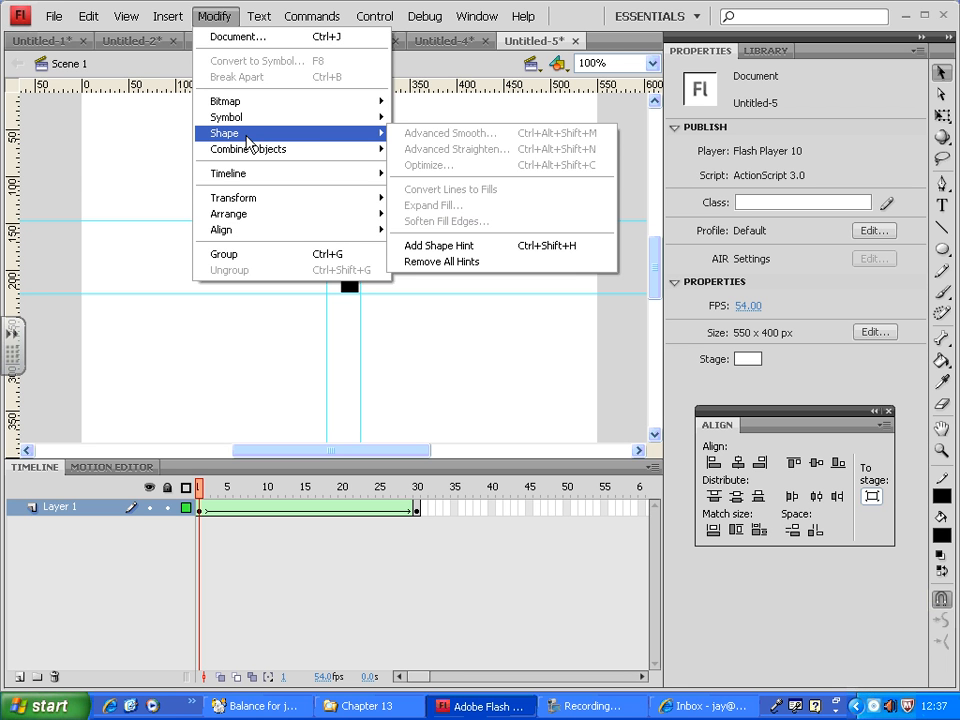
click(486, 247)
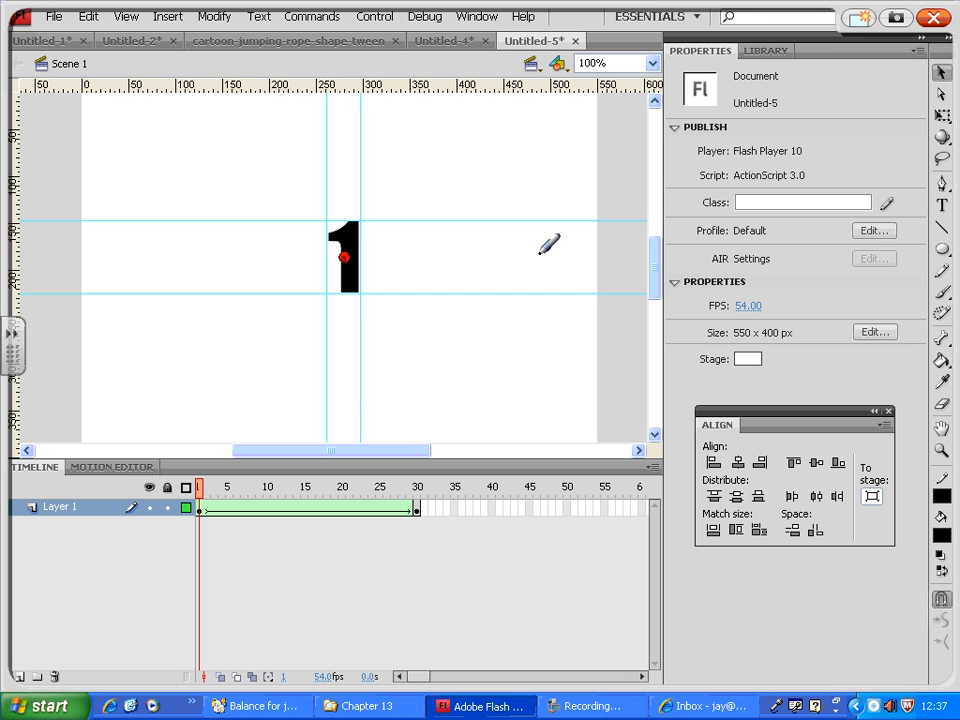
mouse_move(528, 342)
mouse_down()
mouse_move(532, 358)
mouse_move(548, 348)
mouse_move(537, 336)
mouse_up()
mouse_move(346, 262)
mouse_down()
mouse_move(421, 229)
mouse_move(344, 258)
mouse_up()
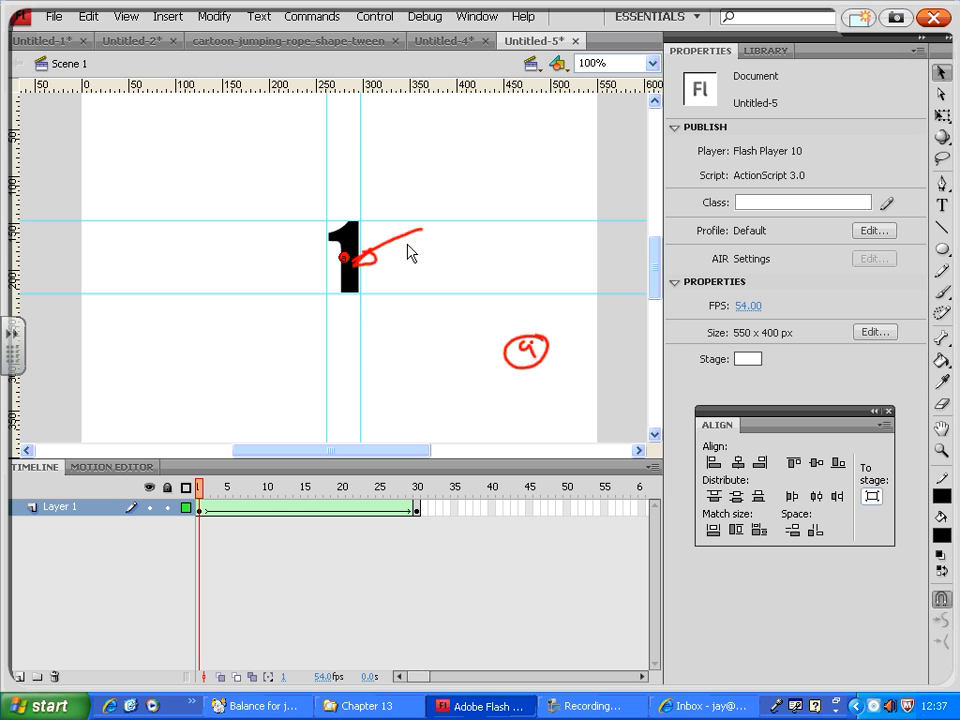
key(ctrl+alt+shift+r)
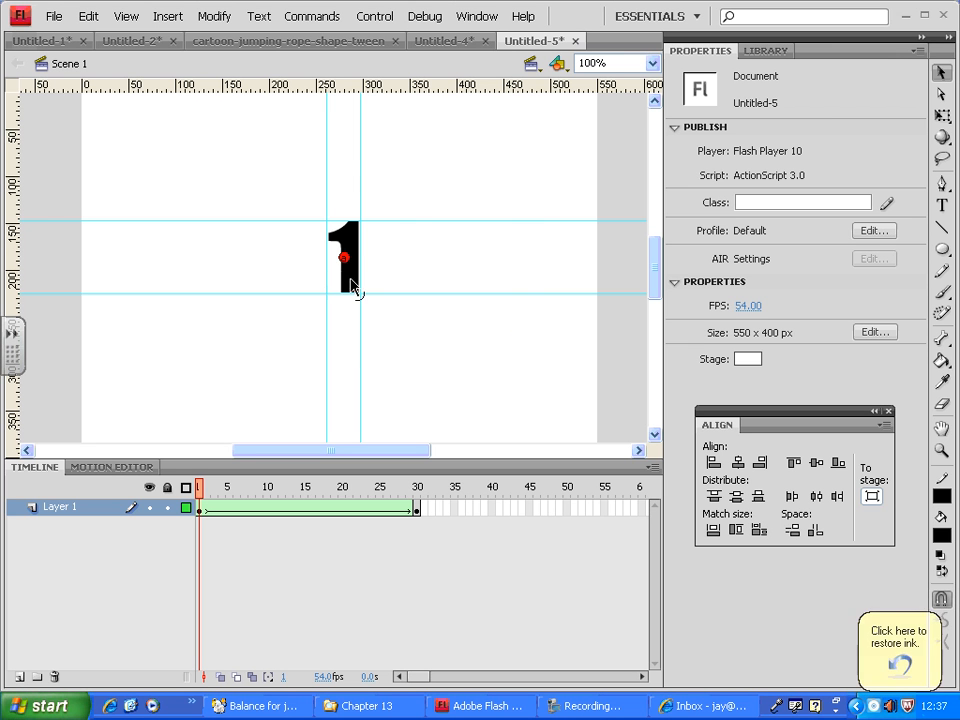
drag(344, 260, 280, 257)
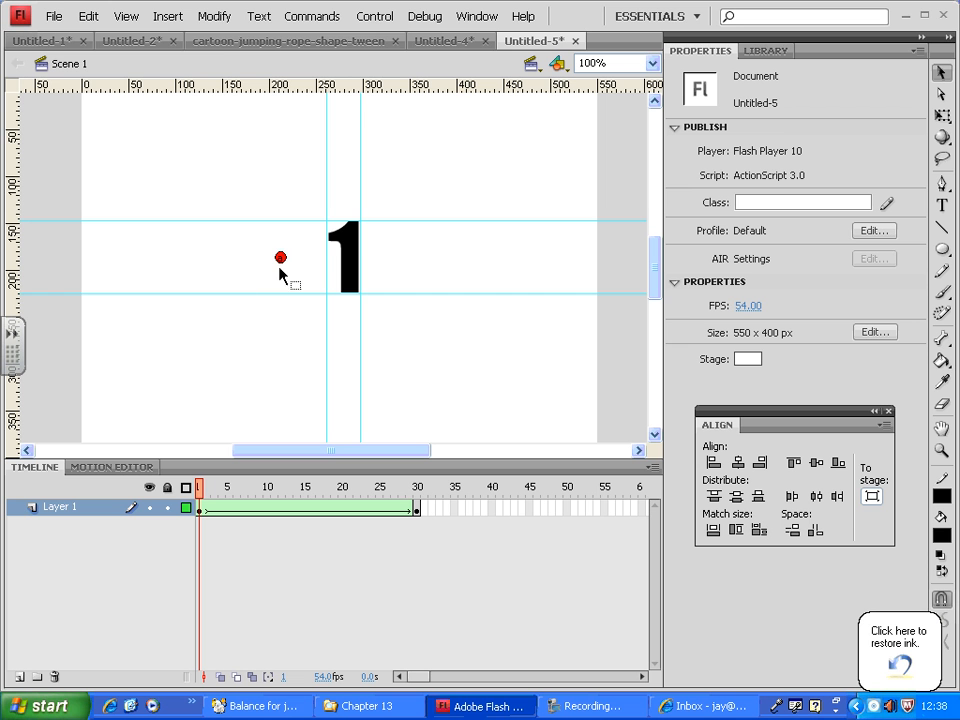
Add two more shape hints on frame 1 and place them to the right of the 1, one below the other.
click(214, 16)
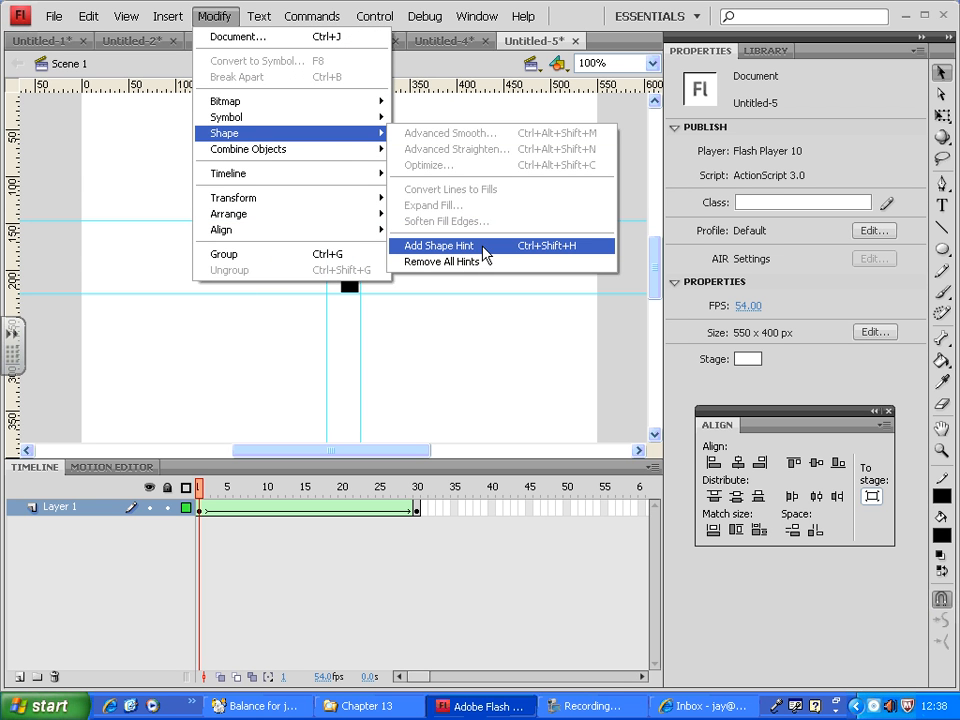
click(484, 248)
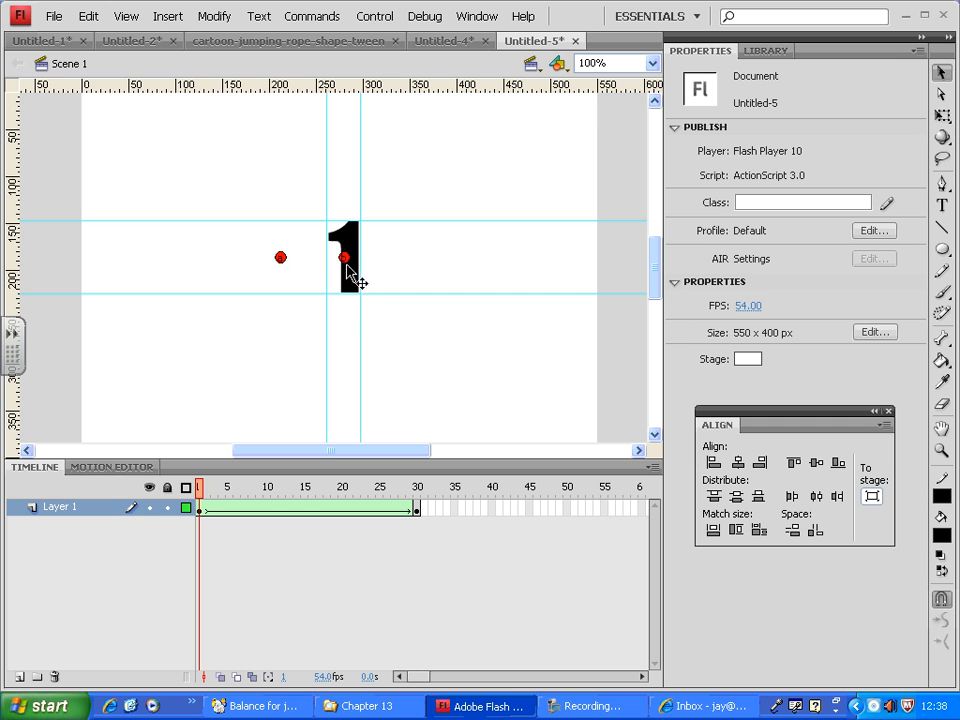
drag(352, 271, 398, 272)
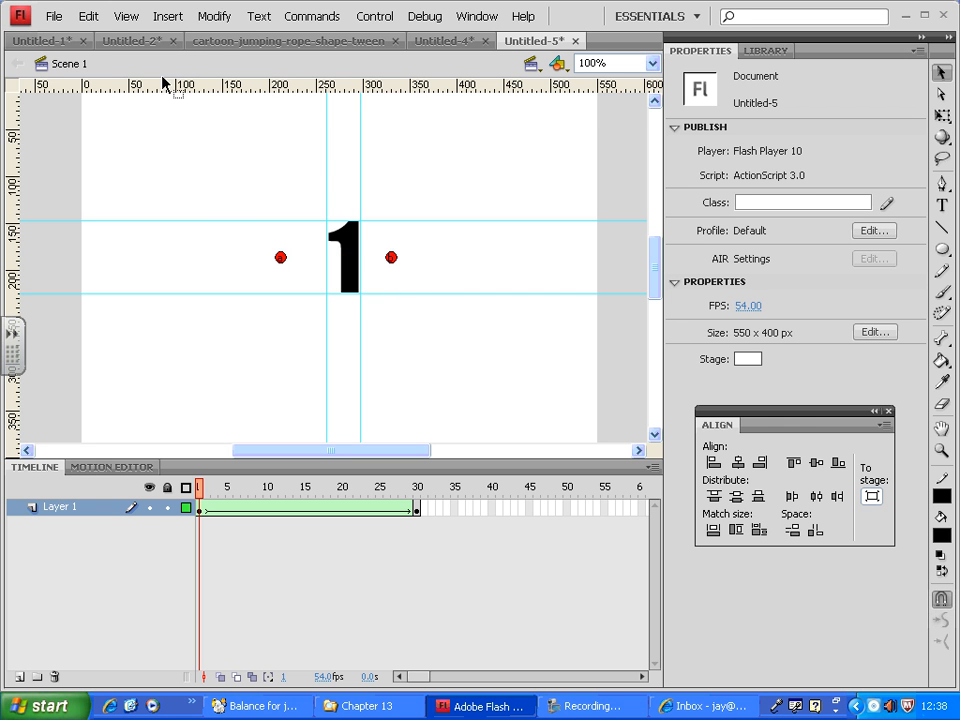
click(213, 16)
mouse_move(287, 135)
click(468, 246)
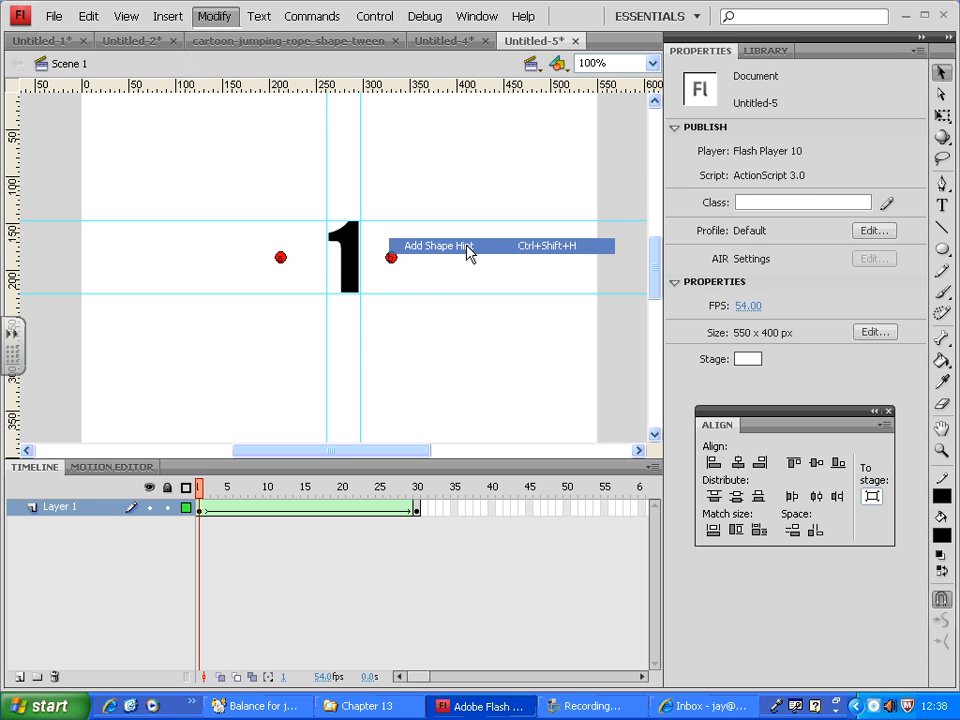
mouse_move(393, 279)
mouse_down()
mouse_move(399, 295)
mouse_move(399, 282)
mouse_up()
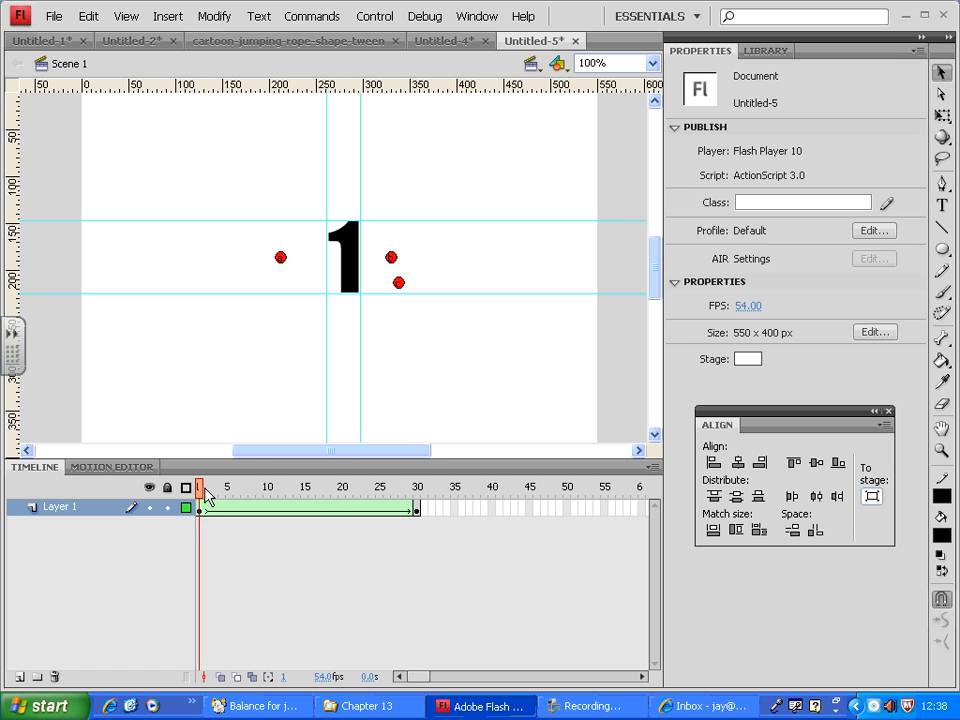
Go to frame 30 and move the three shape hints into the empty area to the right of the 2.
drag(203, 492, 418, 492)
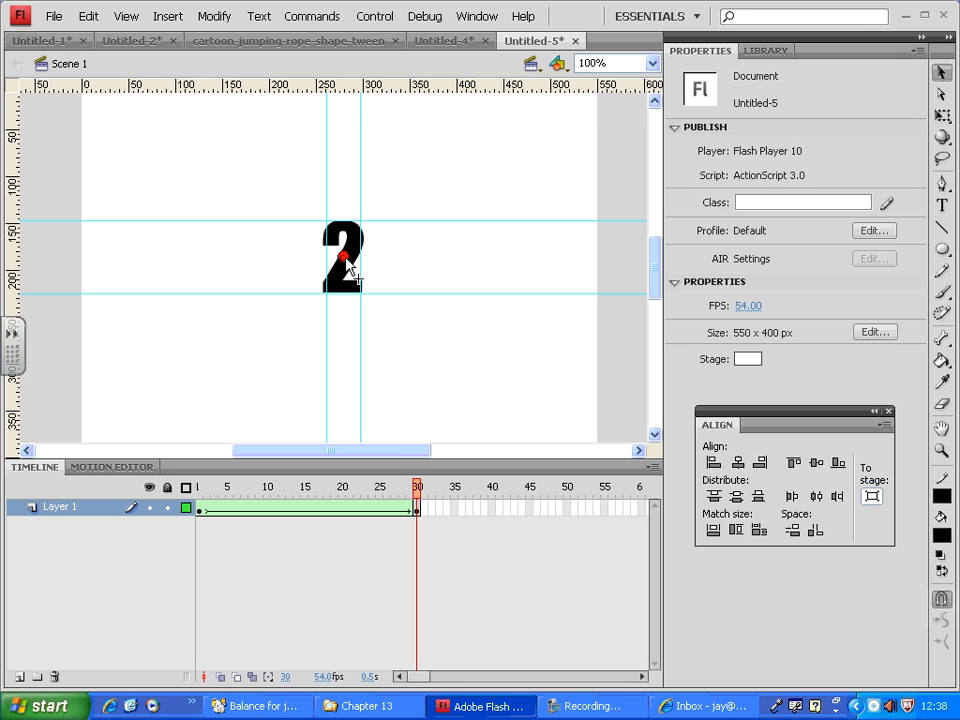
drag(345, 260, 398, 265)
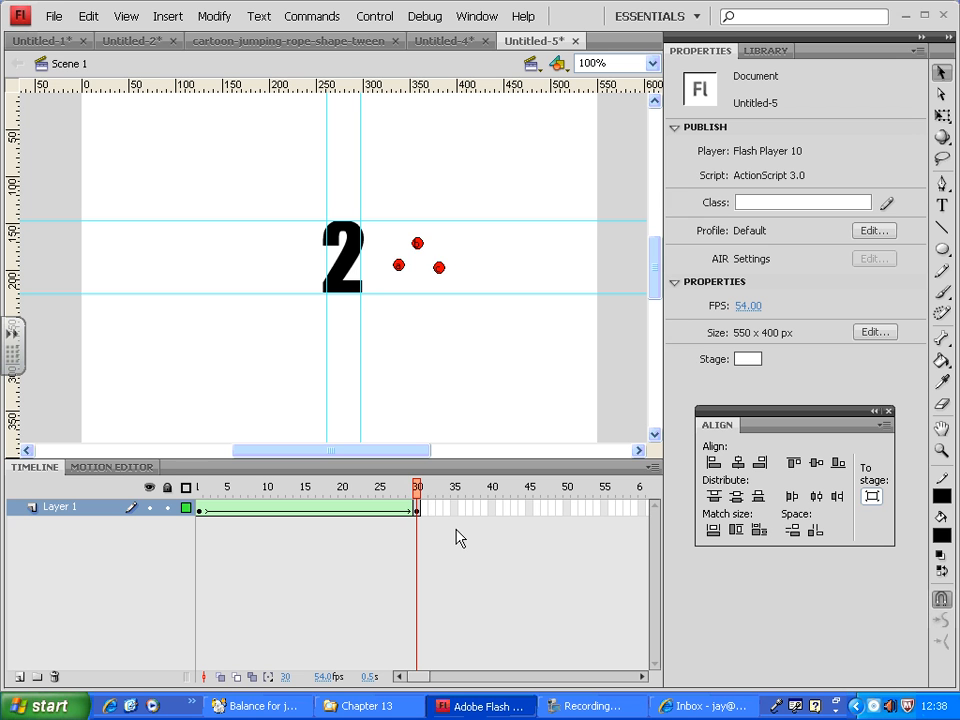
On frame 1, place hint a on the 1's left tip, b on its top-right corner and c on its bottom edge.
drag(418, 489, 185, 485)
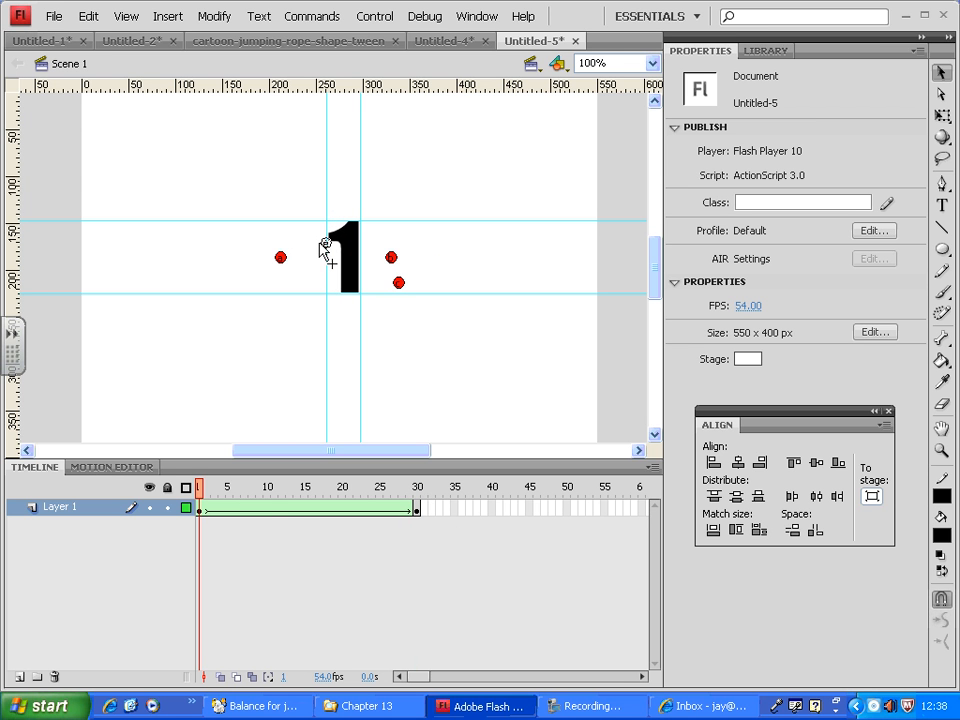
drag(320, 243, 320, 238)
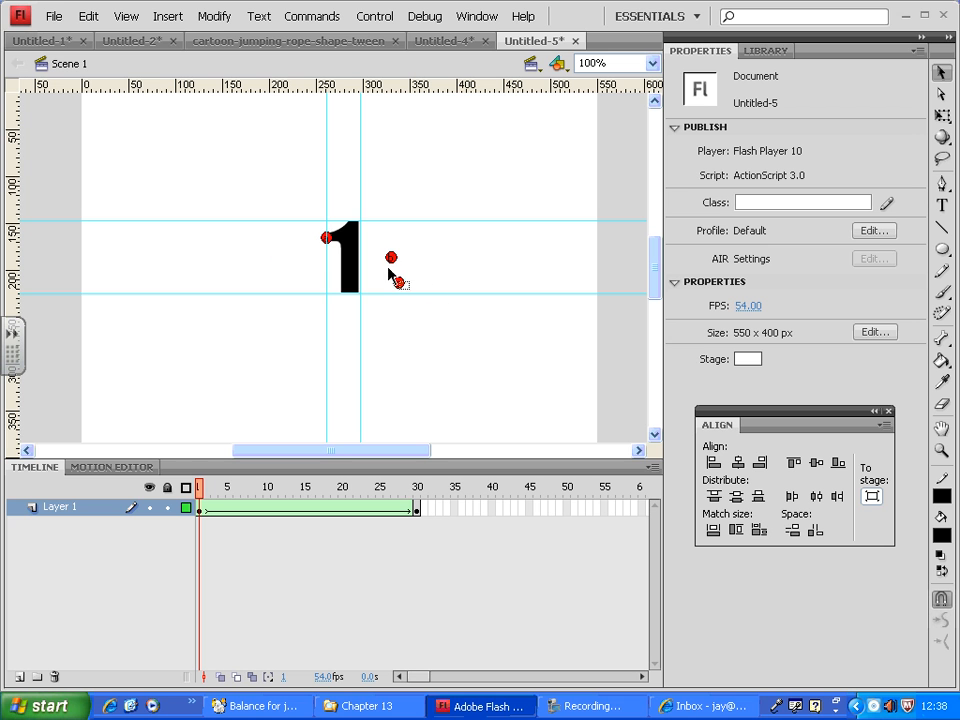
drag(391, 258, 360, 220)
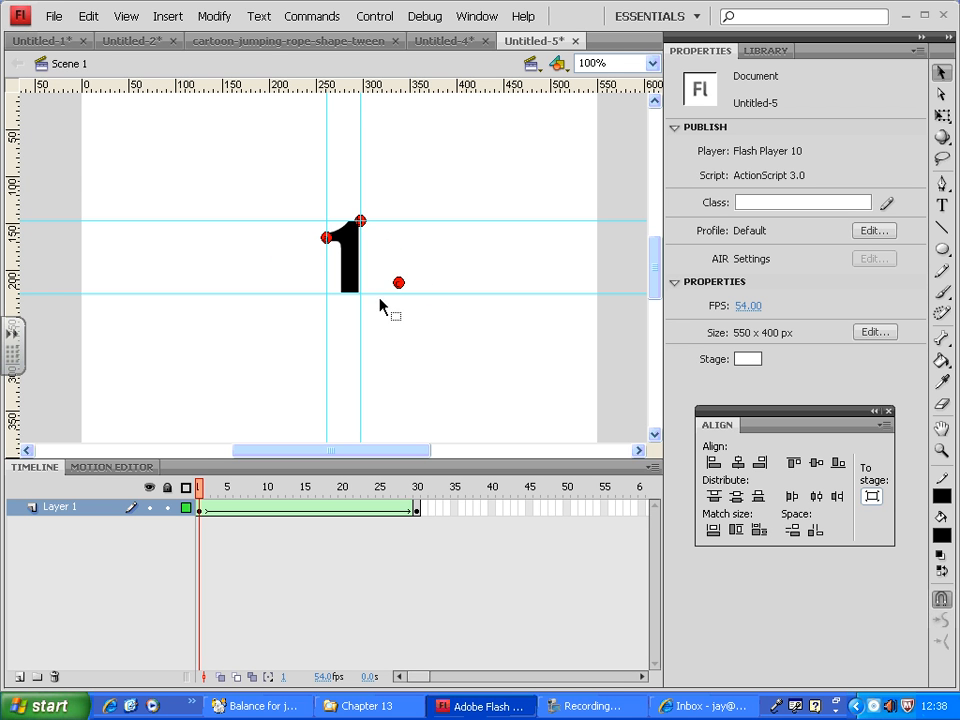
drag(398, 282, 349, 293)
On frame 30, place hint a on the 2's left tip, b on its upper-right edge and c near its lower-right corner.
drag(206, 495, 429, 499)
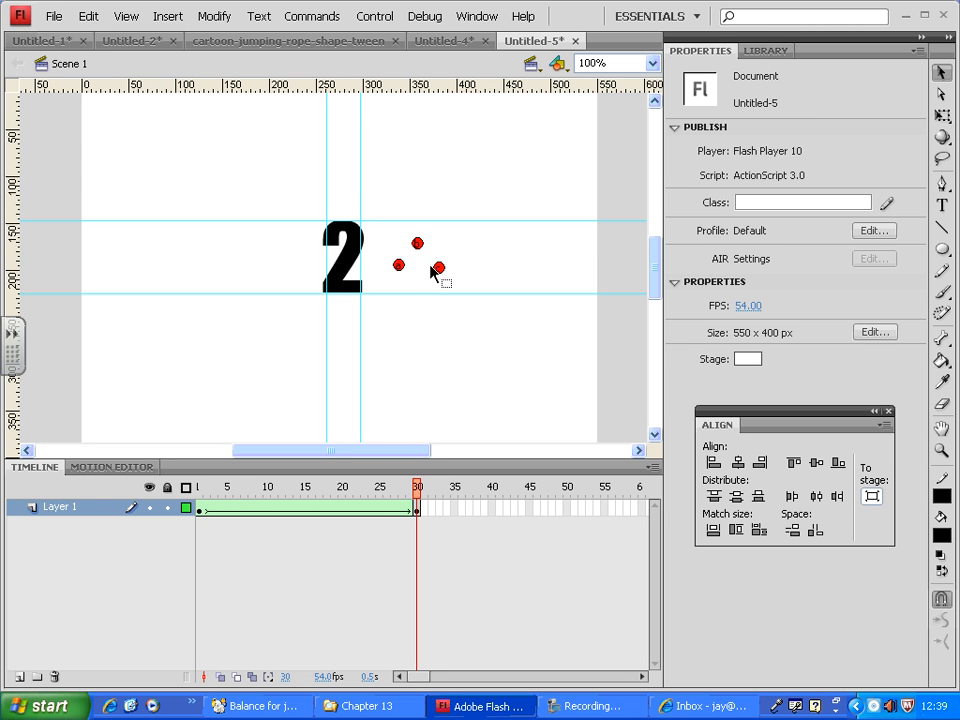
drag(399, 265, 327, 249)
drag(421, 247, 363, 236)
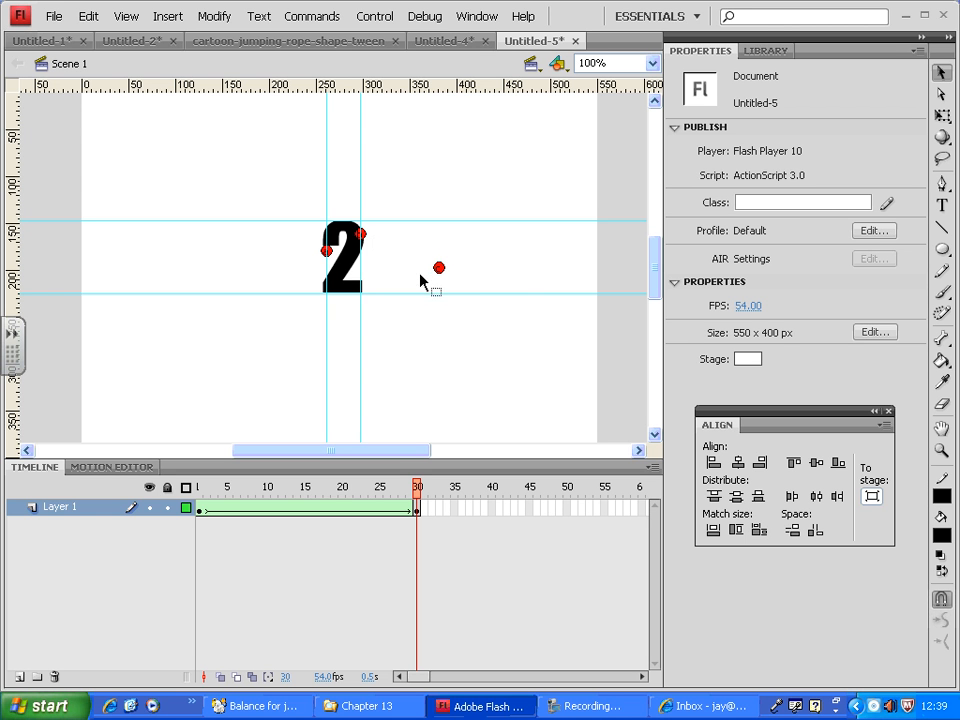
drag(439, 270, 362, 237)
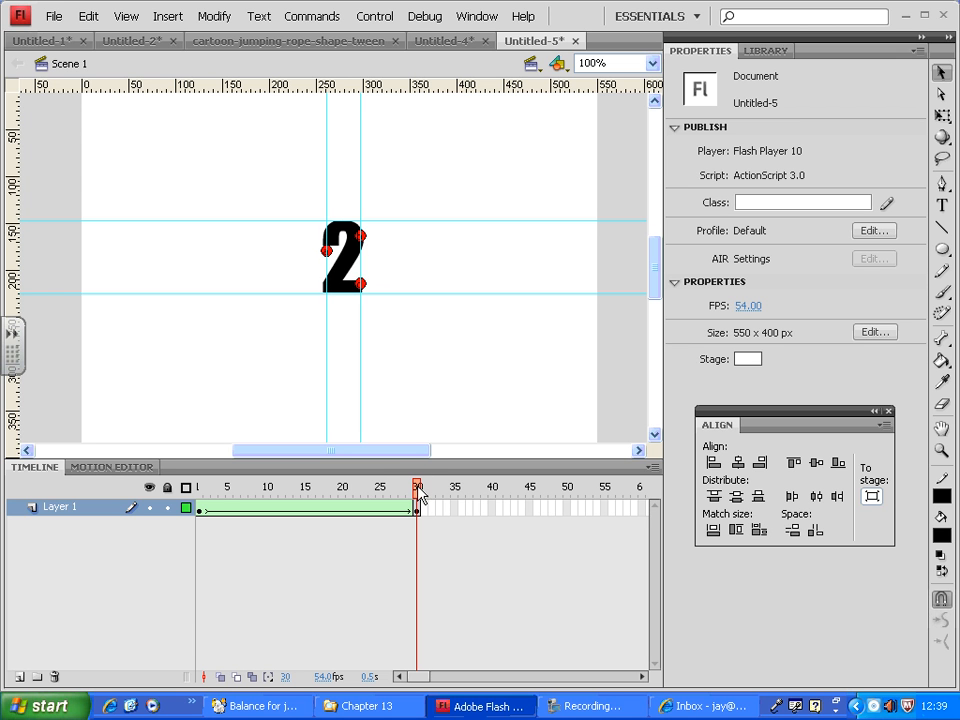
Return to frame 1, test the movie to check the hinted morph, and close the preview.
drag(416, 488, 201, 490)
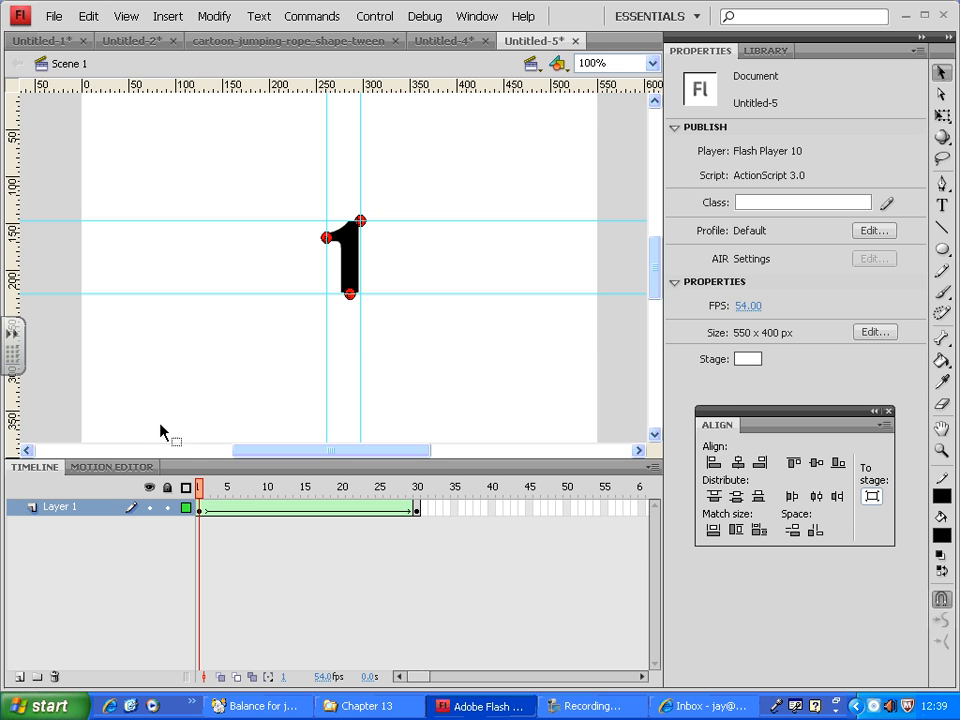
key(ctrl+Return)
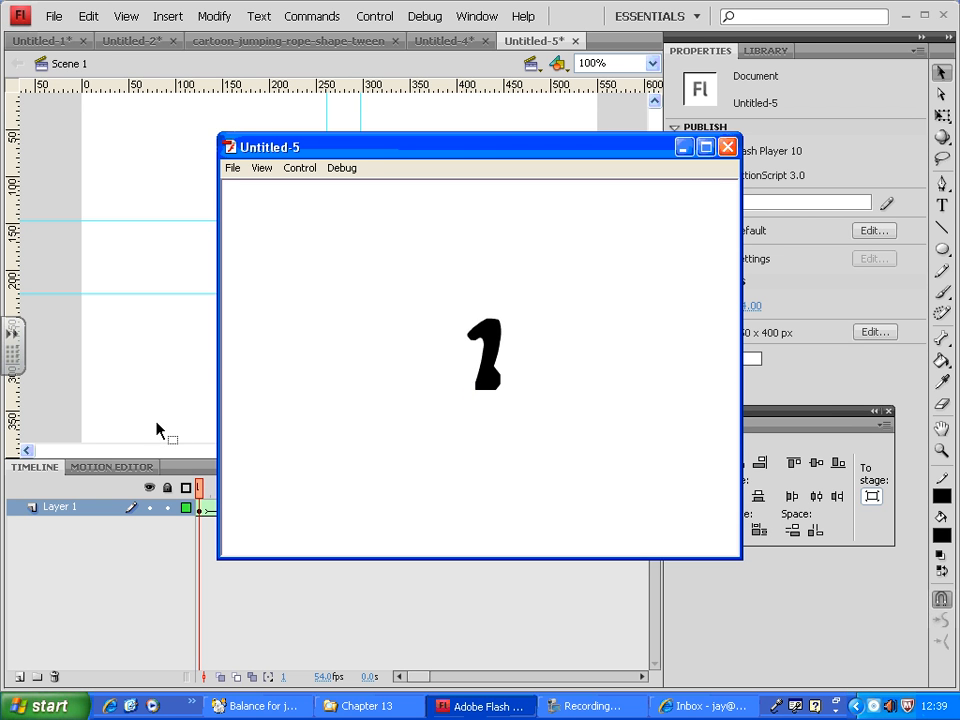
click(727, 148)
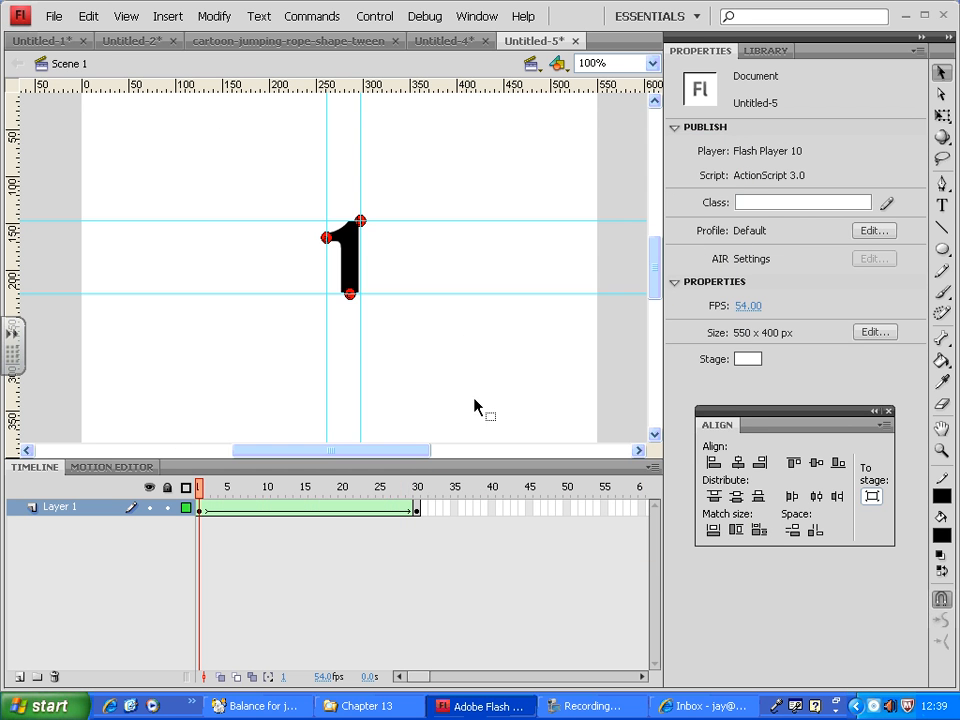
On frame 30, move the 2's upper-right shape hint to its bottom-left corner and scrub the tween.
drag(226, 487, 196, 492)
click(196, 492)
drag(201, 496, 420, 499)
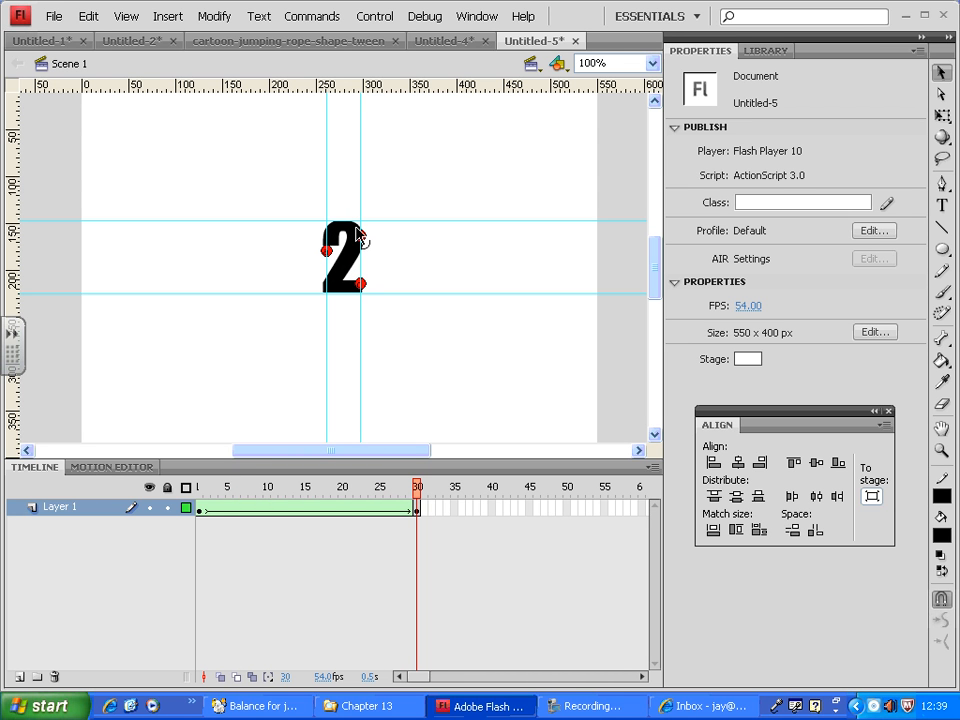
drag(362, 236, 327, 294)
drag(420, 497, 458, 480)
drag(319, 252, 310, 279)
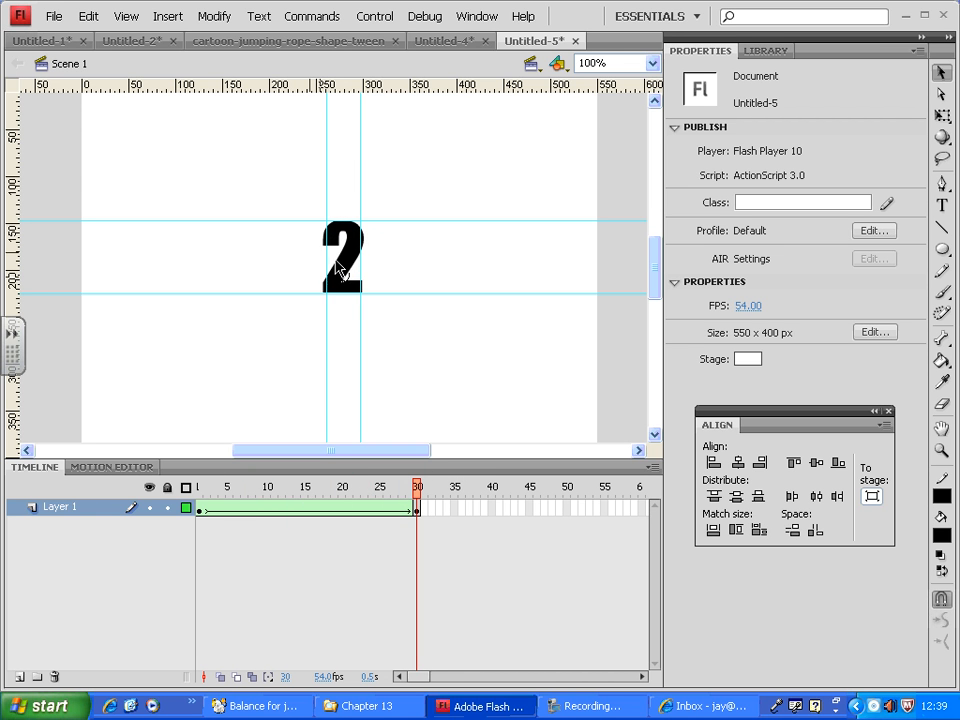
click(418, 508)
Bring the shape hints back into view on frame 1 by adding another hint, and move that hint past the stage's right edge.
drag(417, 480, 148, 494)
click(200, 508)
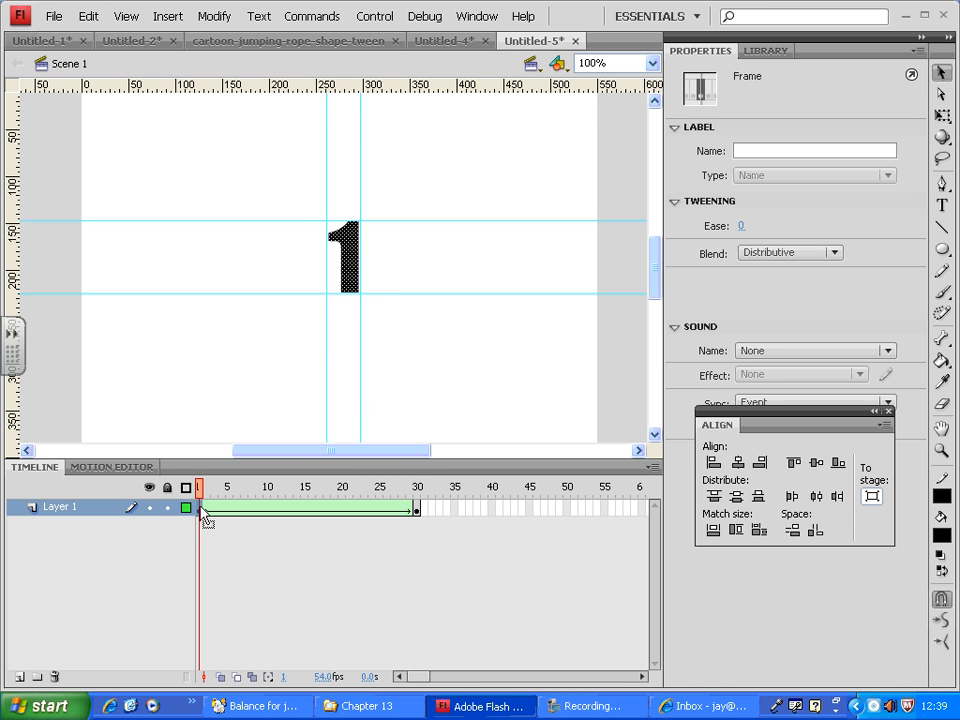
click(407, 407)
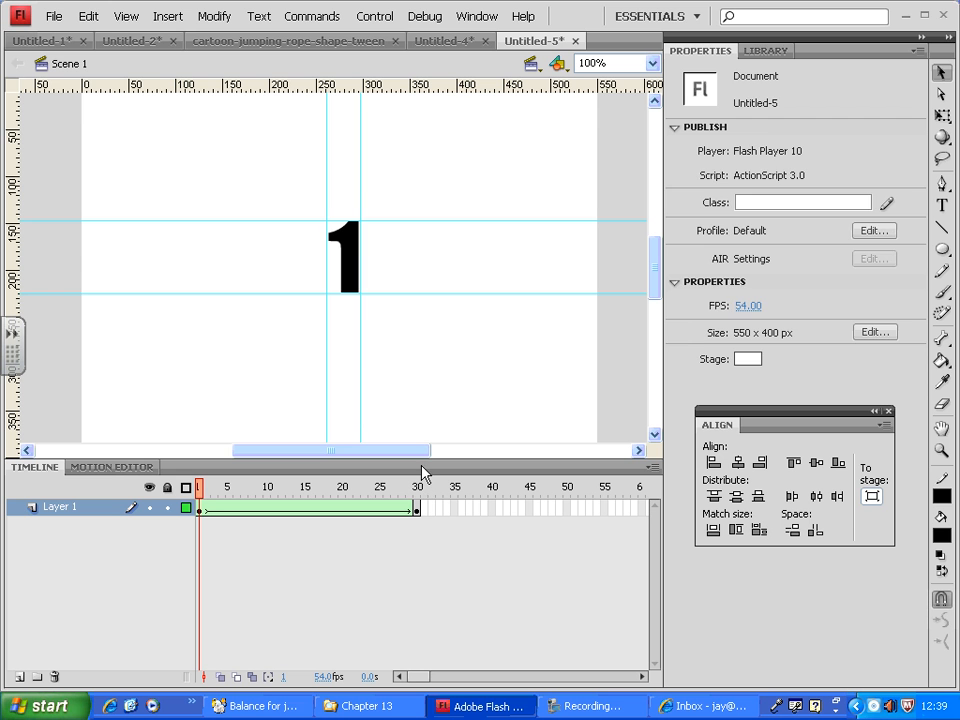
key(ctrl+a)
click(388, 297)
click(131, 16)
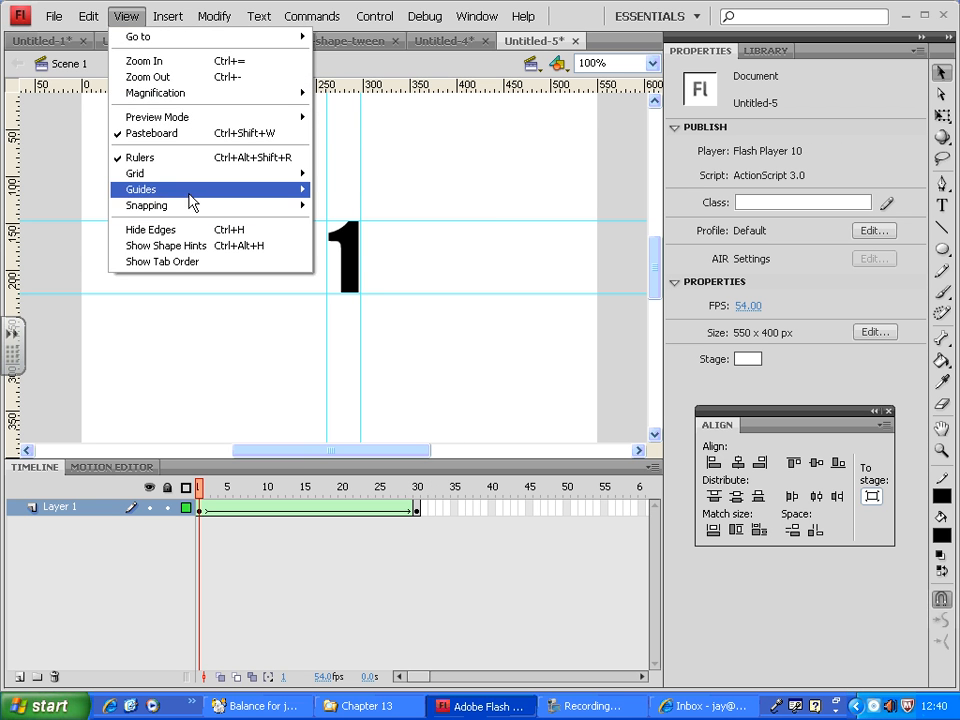
mouse_move(186, 197)
mouse_move(216, 15)
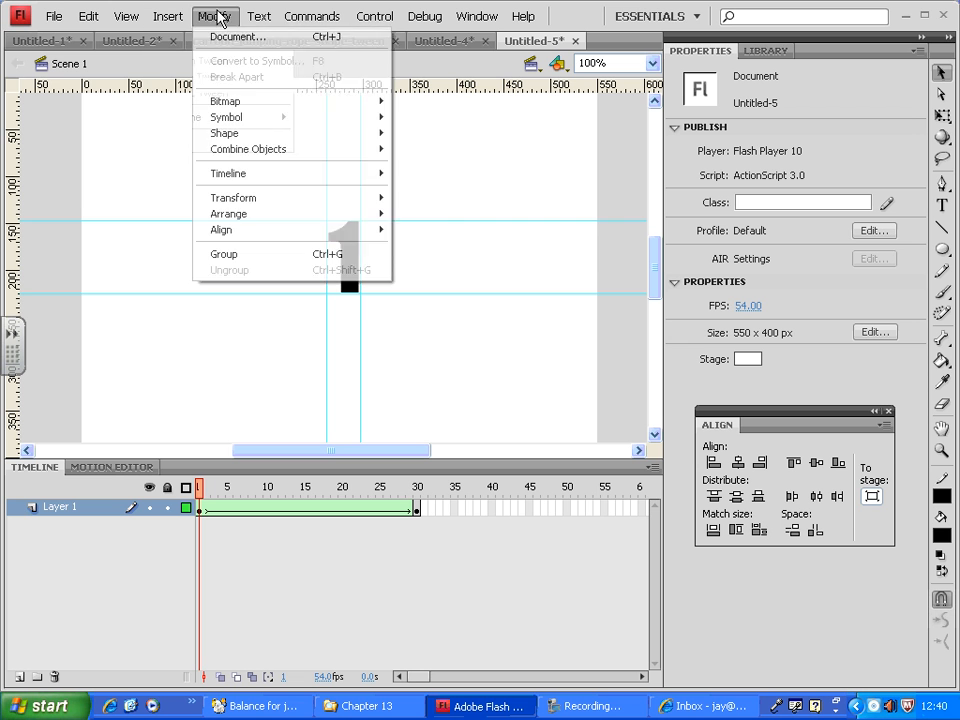
mouse_move(273, 135)
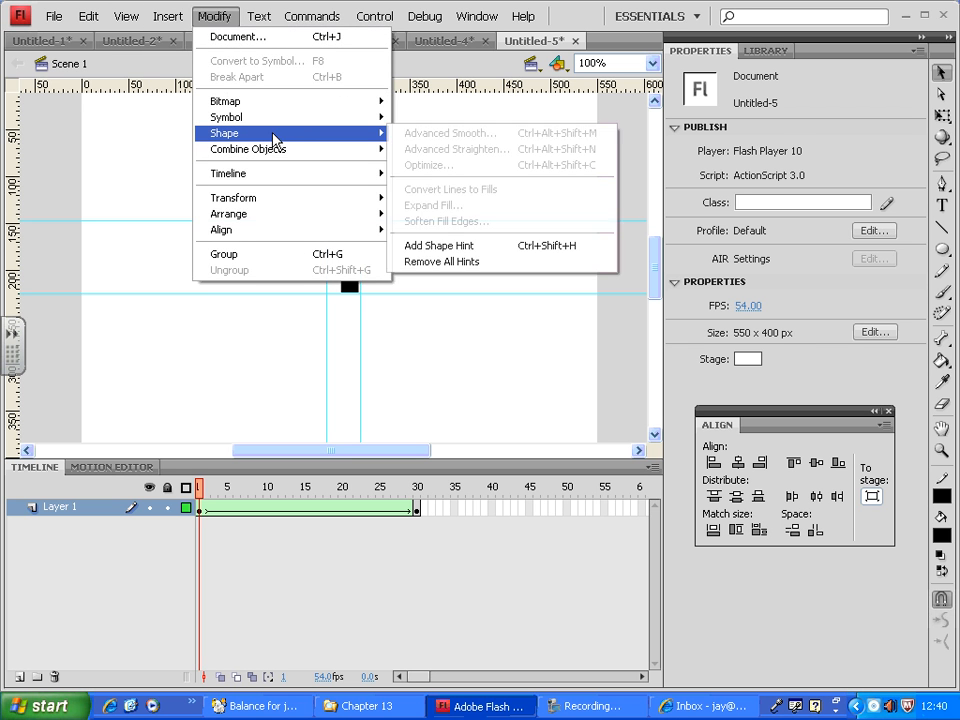
click(493, 247)
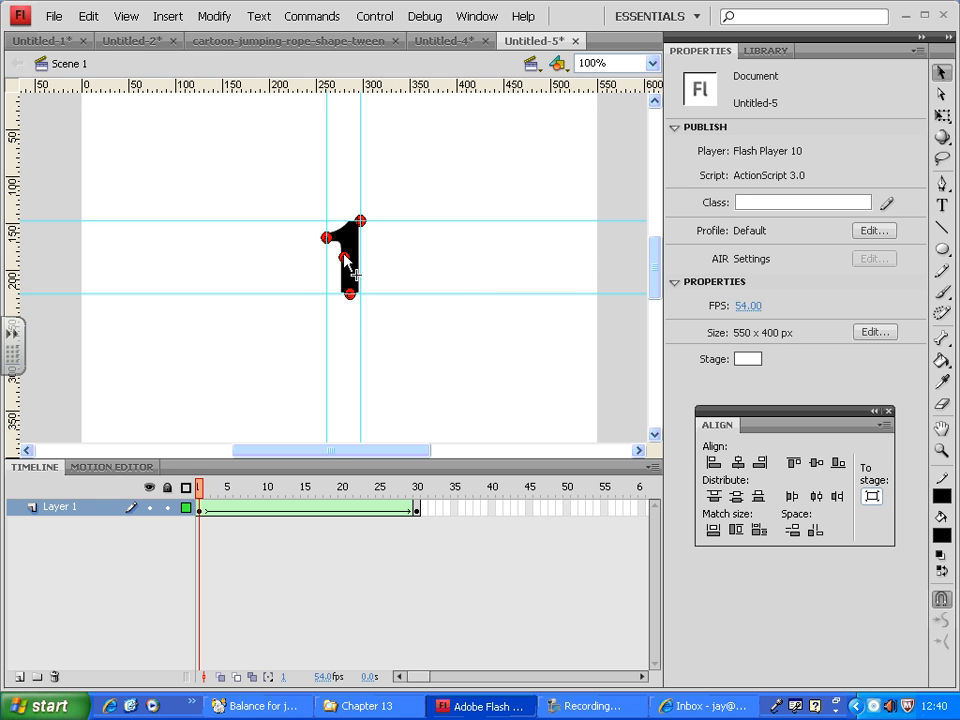
drag(345, 258, 618, 325)
Try the 2's left-tip hint on its right edge and on its bottom edge at frame 30, scrubbing the tween after each move.
drag(200, 497, 435, 490)
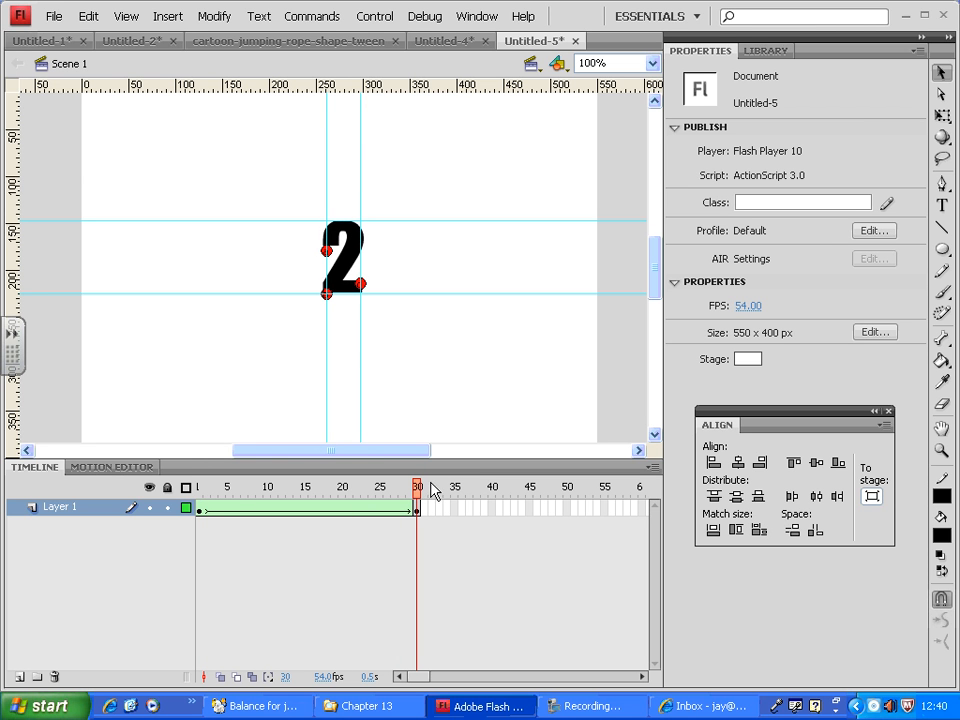
drag(331, 254, 365, 255)
key(Return)
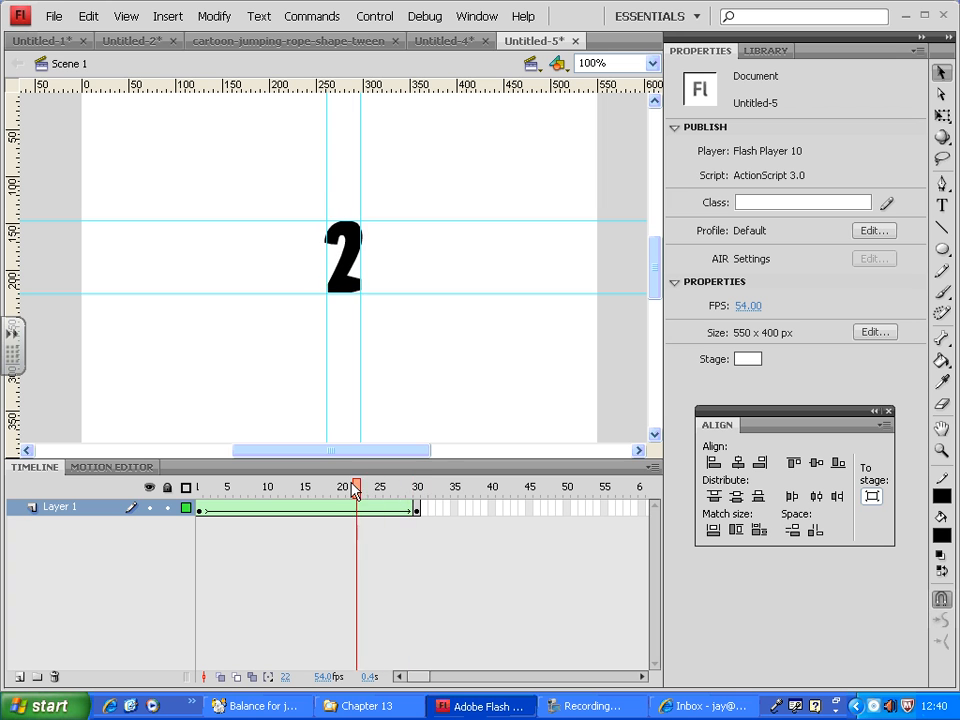
drag(364, 256, 348, 299)
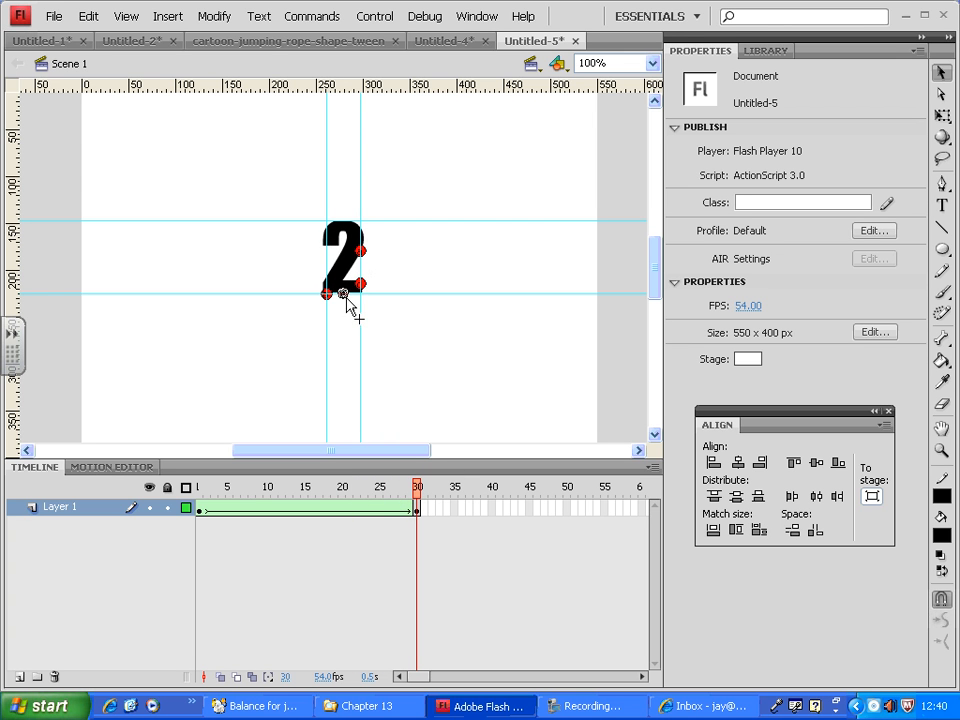
drag(417, 497, 190, 480)
On frame 30, move one shape hint back to the 2's left tip and place another on its bottom-right corner.
click(419, 482)
drag(347, 299, 327, 240)
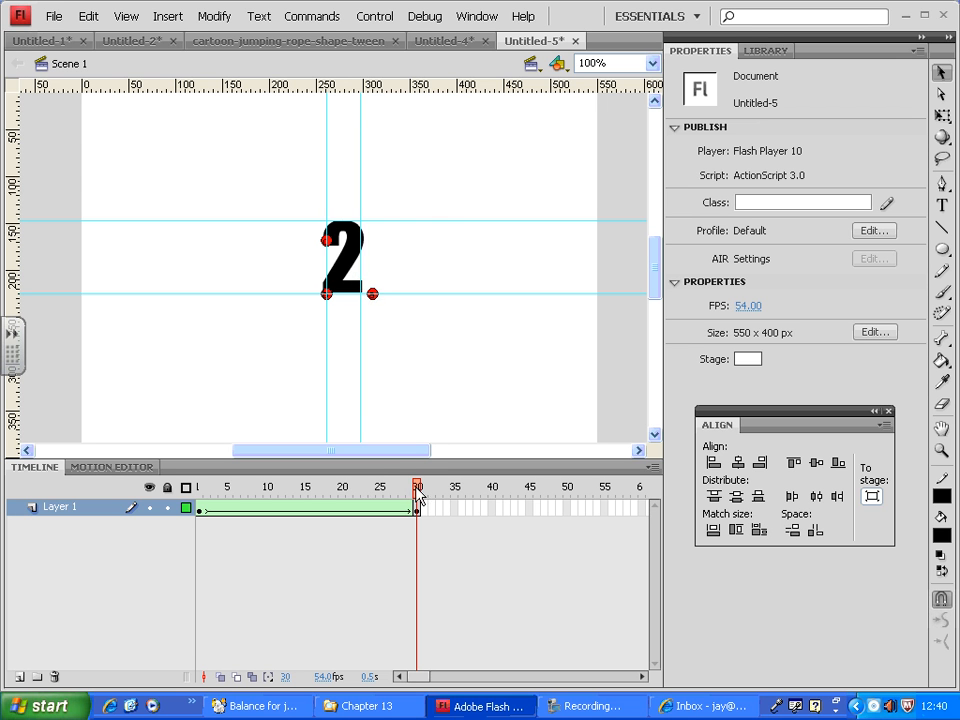
mouse_move(417, 490)
mouse_down()
mouse_move(221, 493)
mouse_move(417, 490)
mouse_up()
drag(371, 297, 364, 301)
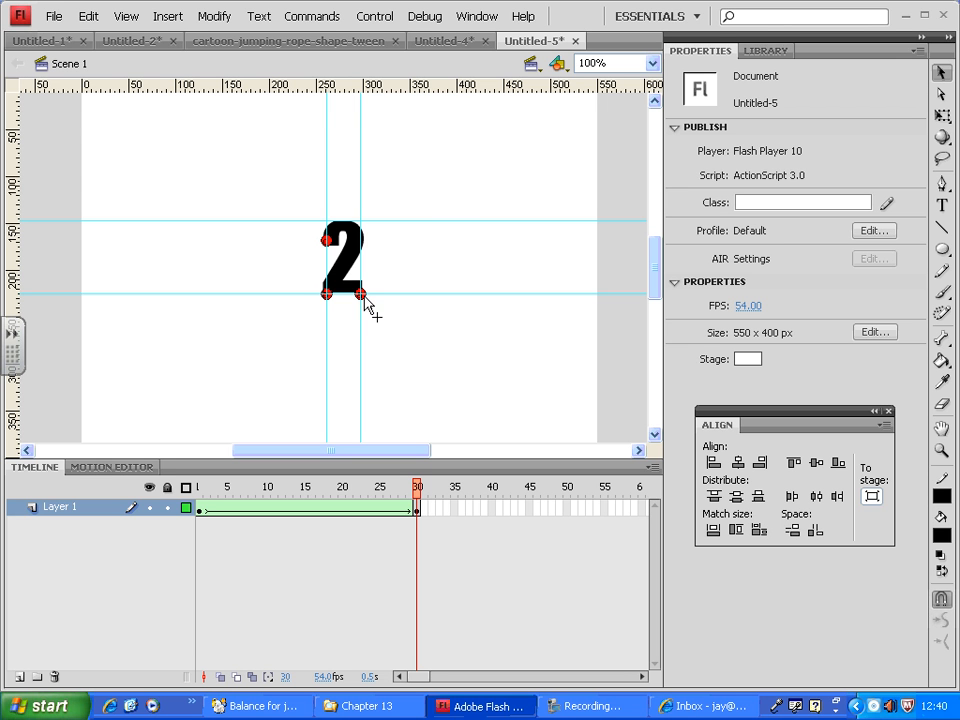
Insert a keyframe at frame 55 and delete the 2 from it.
click(415, 510)
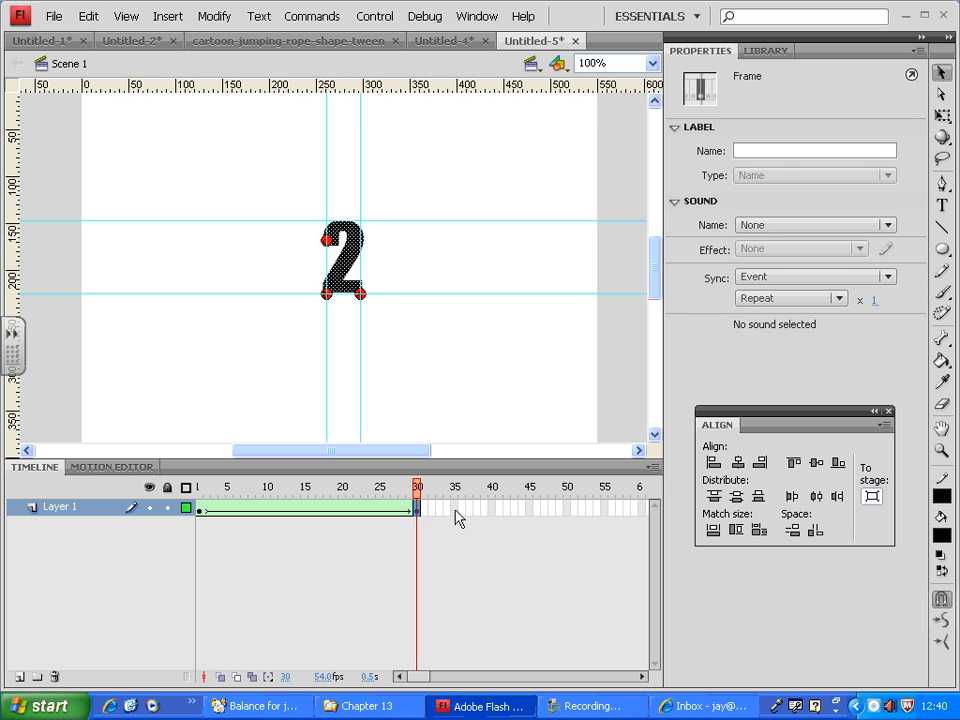
click(605, 510)
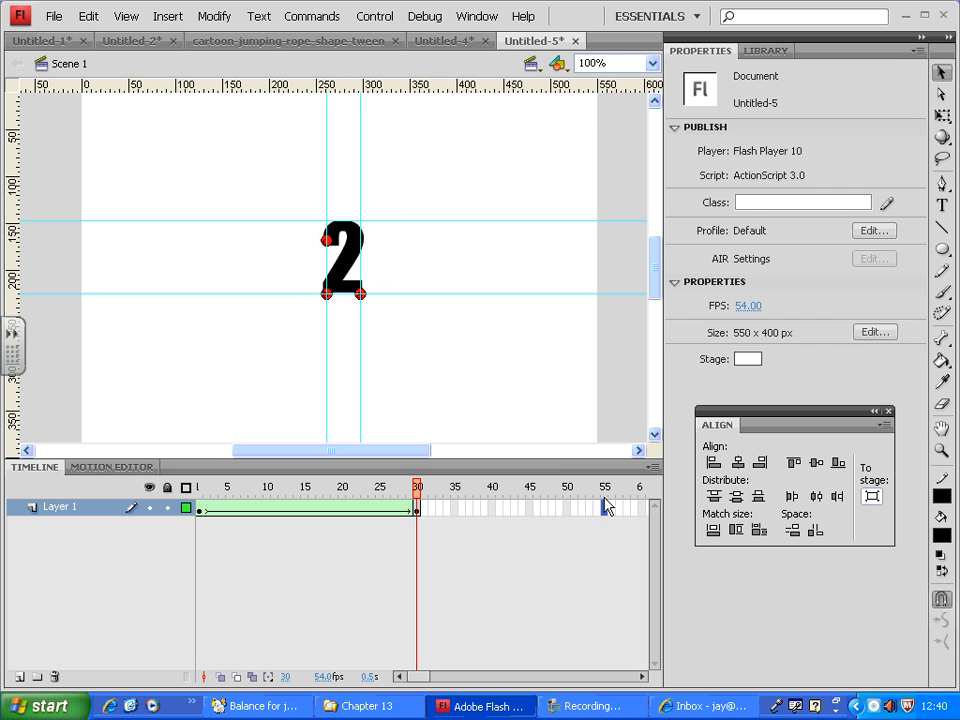
key(F5)
click(358, 255)
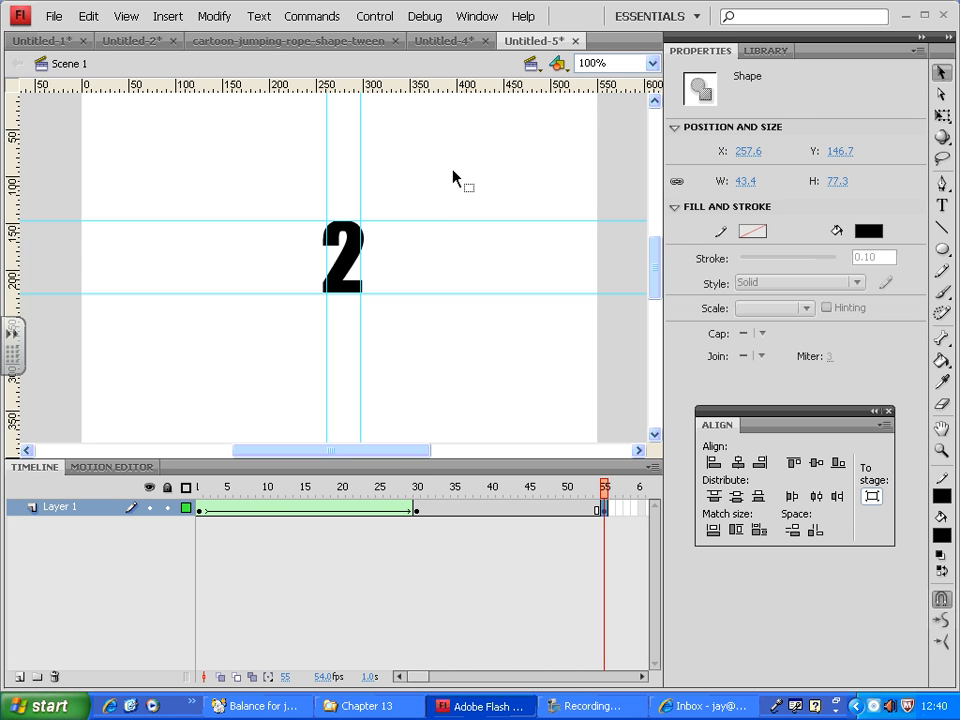
drag(438, 186, 283, 368)
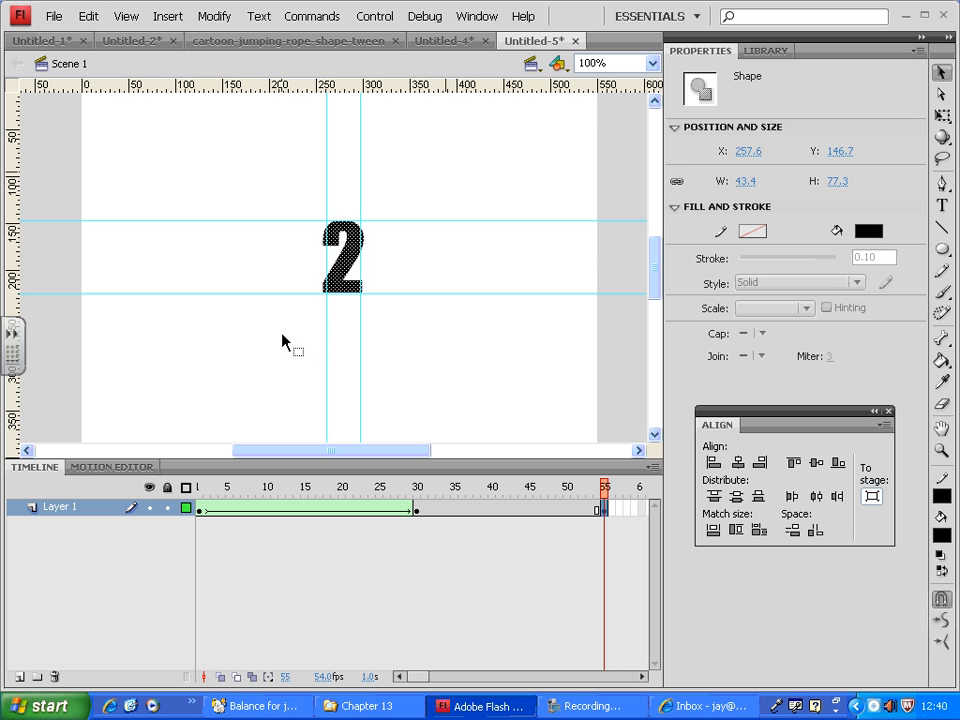
key(Delete)
Add a static text "3" near the middle of the stage on frame 55.
click(942, 205)
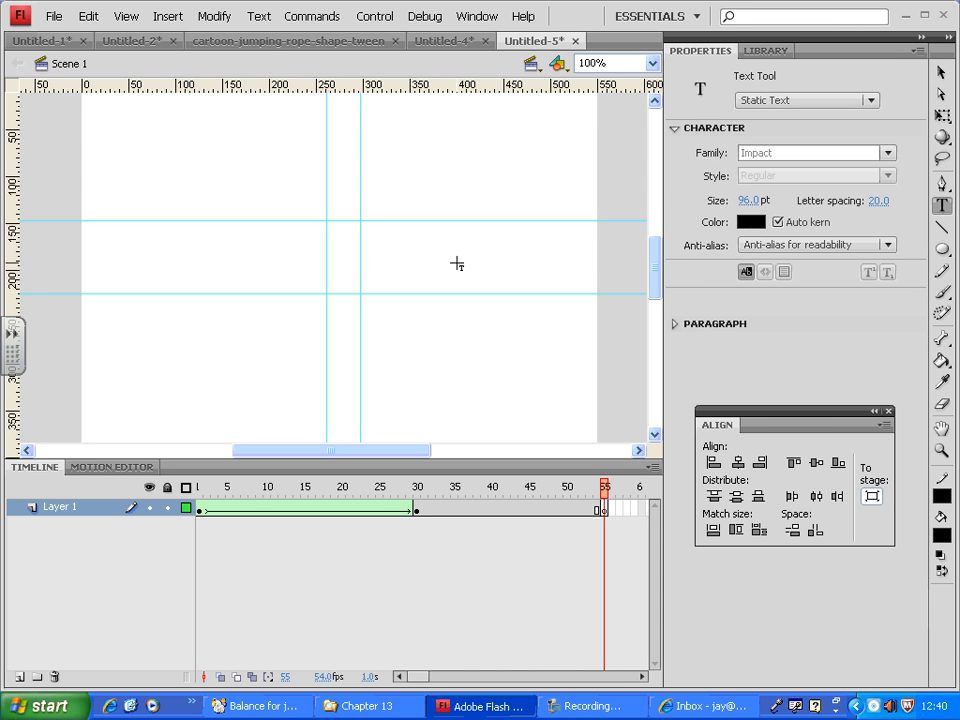
click(343, 257)
text(3)
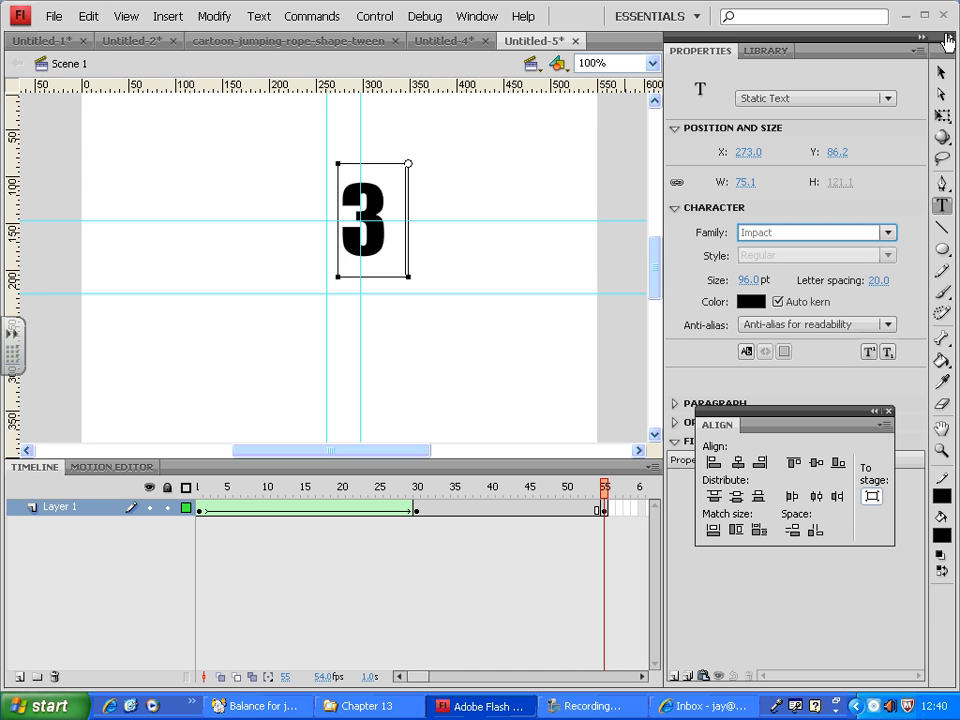
Align the 3 with the left vertical guide and between the horizontal guides, and break it apart into a shape.
click(941, 73)
drag(373, 199, 373, 232)
key(Left)
key(Left)
key(Left)
key(Left)
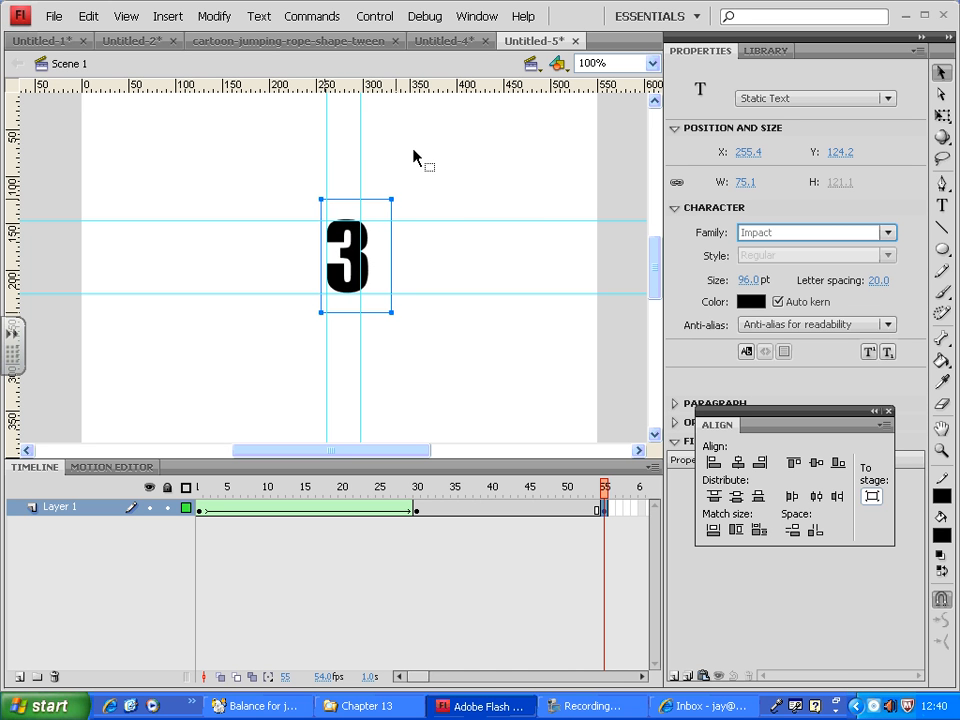
click(207, 17)
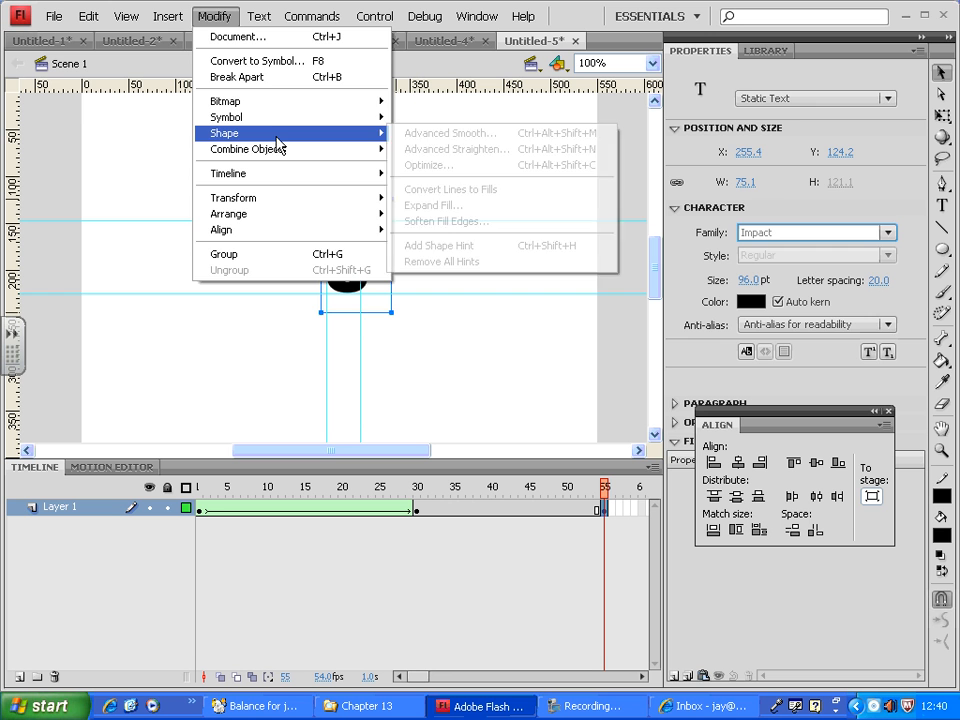
click(274, 79)
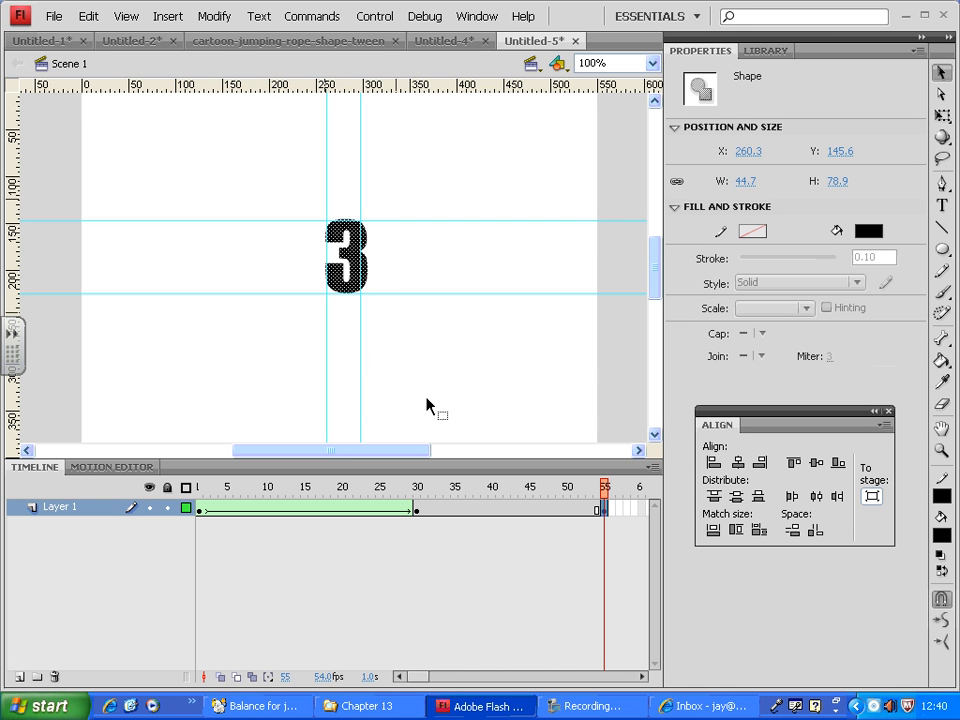
Create a shape tween between frames 30 and 55 and scrub through the morph from 2 to 3.
right_click(546, 509)
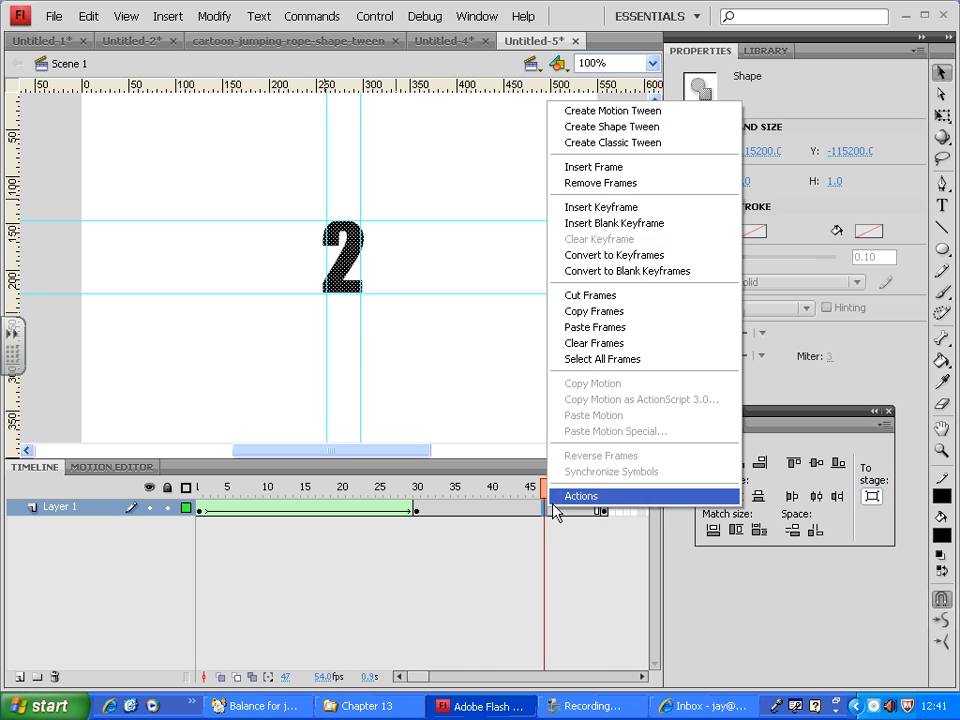
click(672, 130)
click(672, 127)
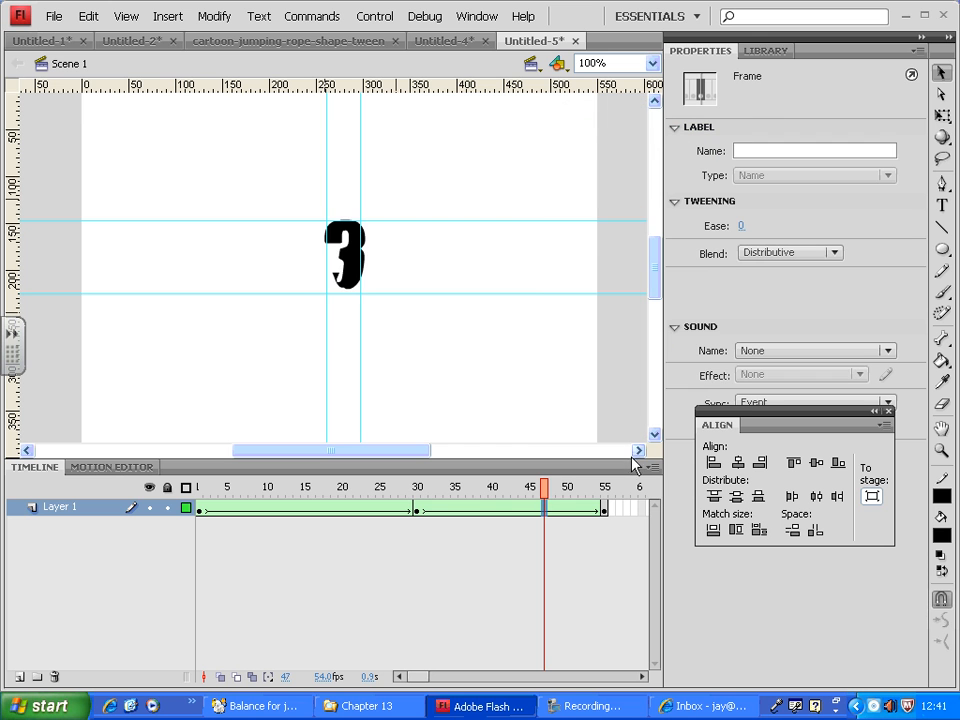
drag(556, 488, 587, 459)
Add a shape hint to the 2 on frame 30.
click(417, 508)
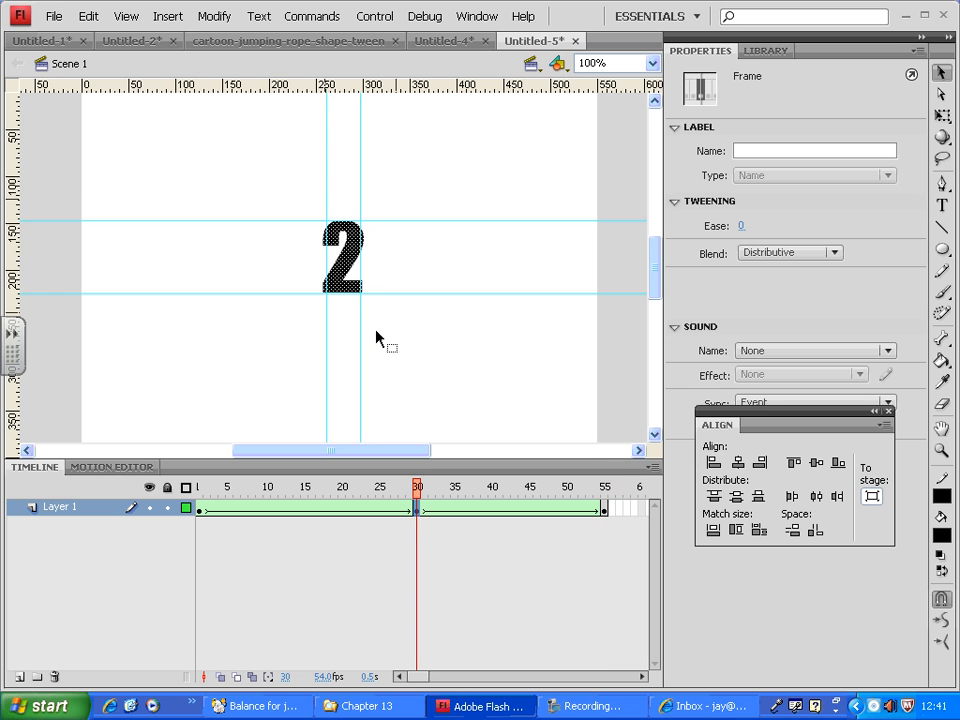
click(126, 17)
mouse_move(214, 18)
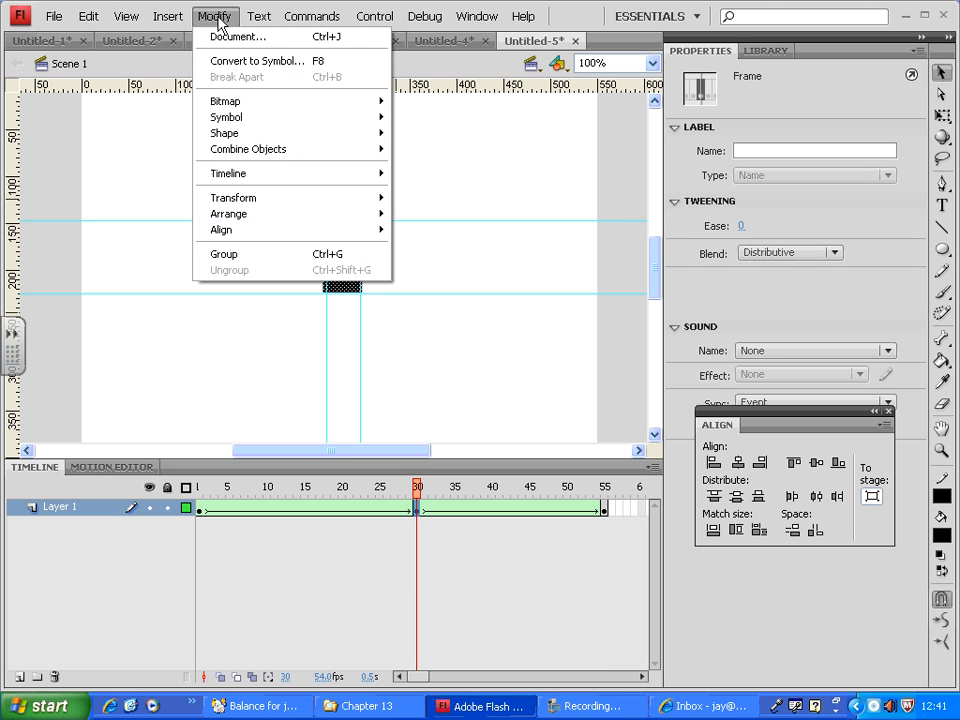
mouse_move(262, 133)
click(447, 246)
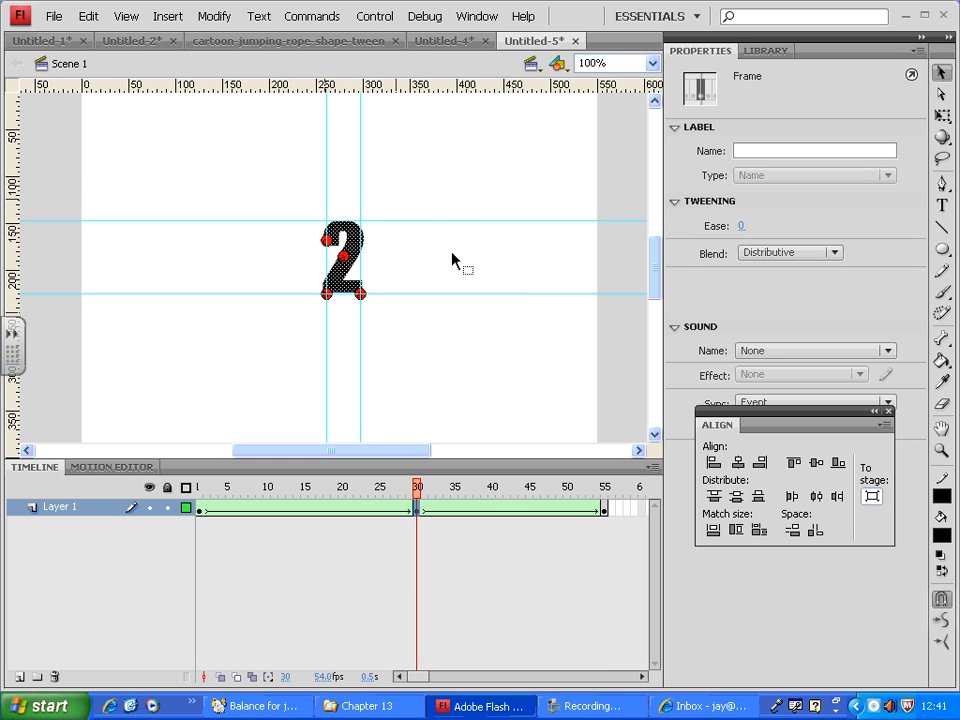
Place the matching shape hint on frame 55 at the left end of the 3's upper stroke.
click(611, 500)
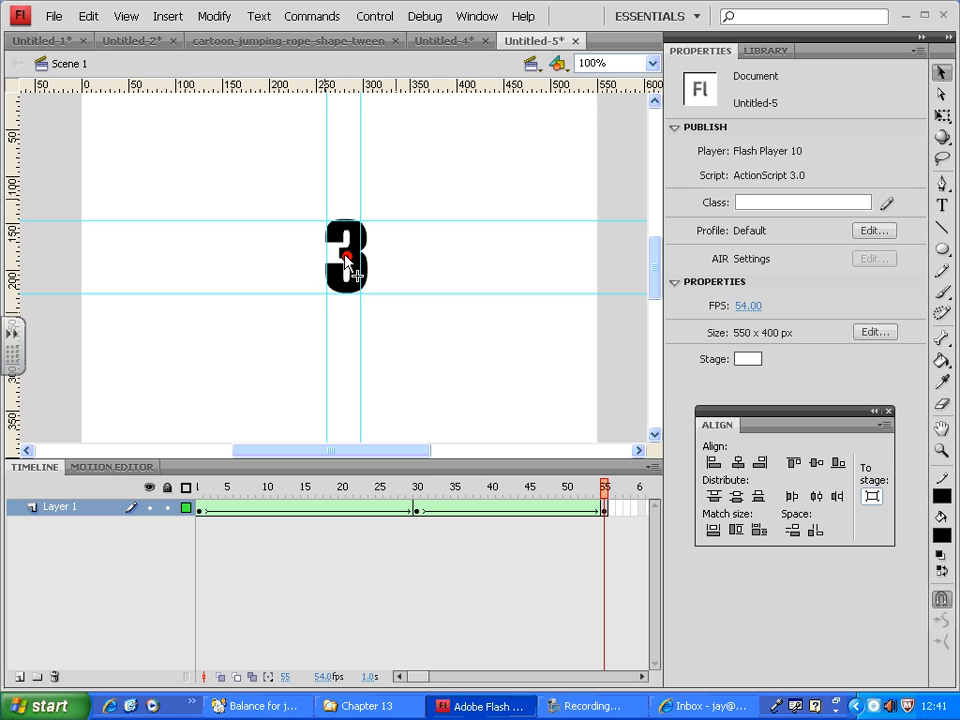
drag(346, 257, 326, 243)
click(214, 17)
mouse_move(304, 141)
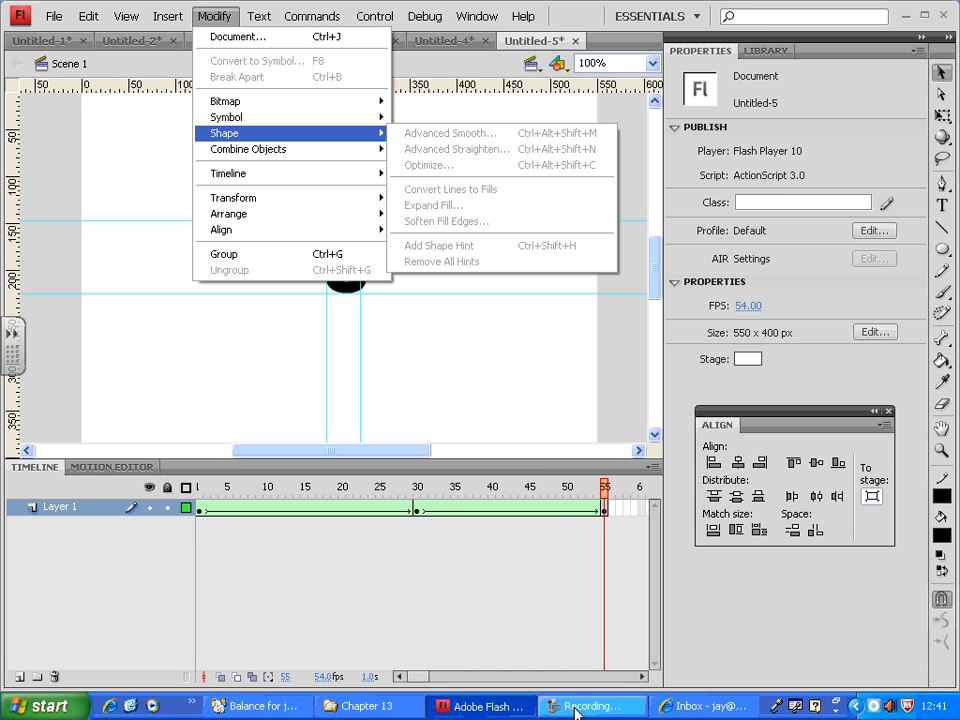
Move the shape hint on frame 55 off the 3 into the empty area on its right side.
click(604, 508)
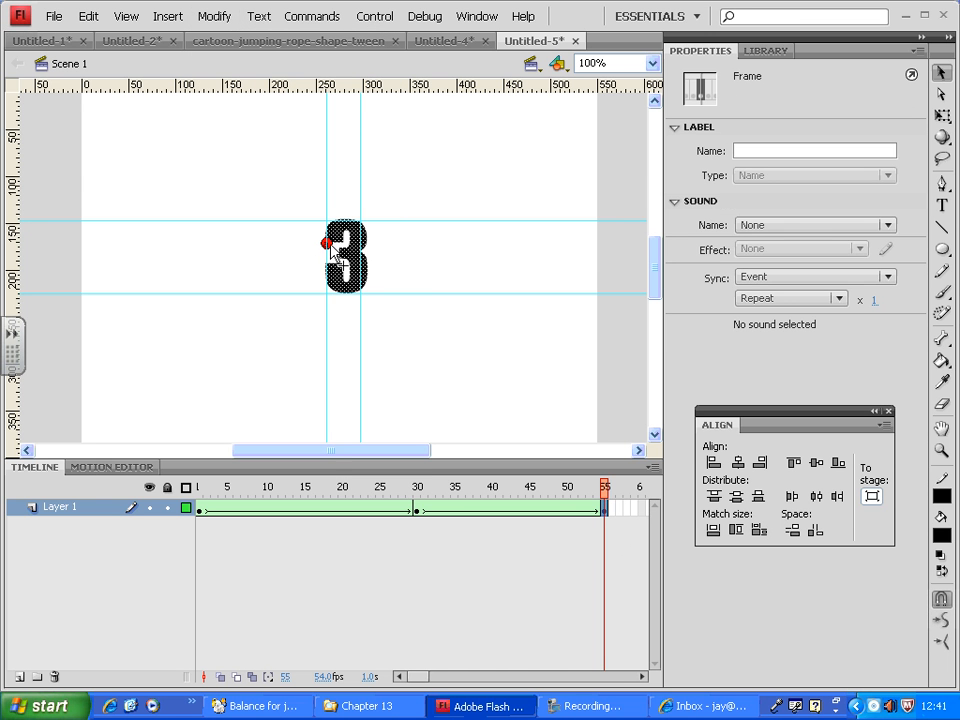
drag(330, 246, 389, 274)
click(433, 268)
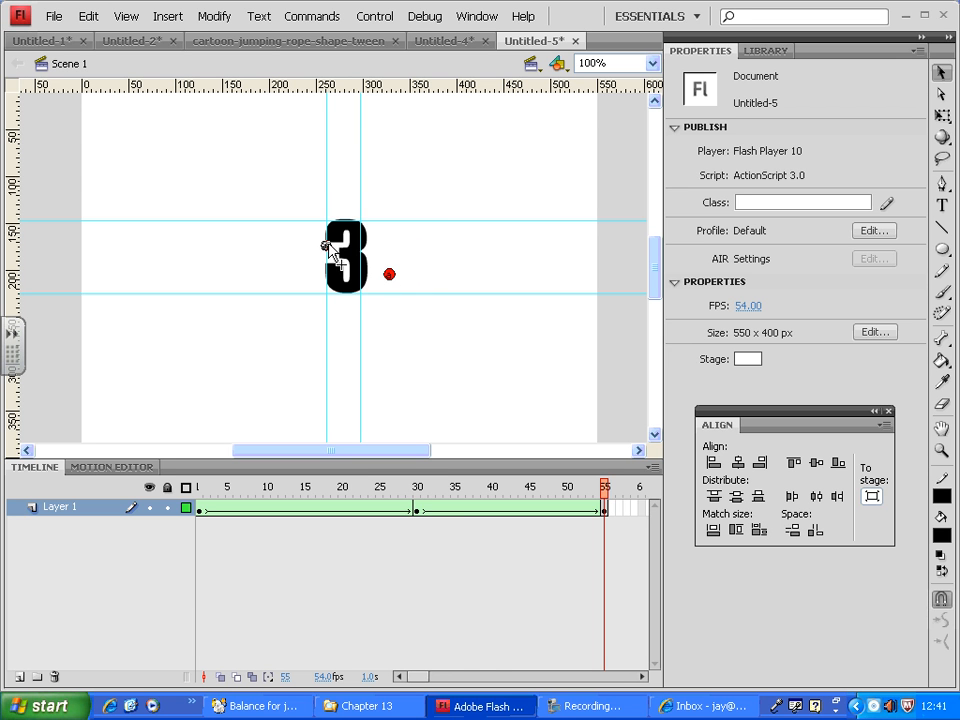
Move hint a to the left outside of the 2 and hint c into its upper opening on frame 30, and play the morph.
click(418, 510)
click(283, 381)
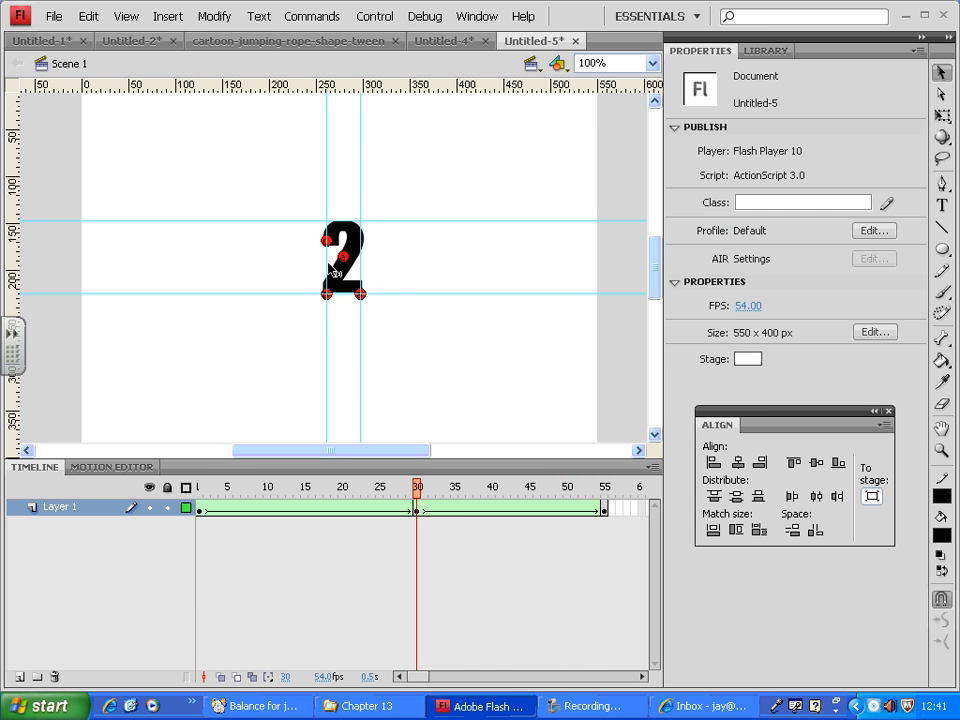
mouse_move(341, 258)
mouse_down()
mouse_move(313, 256)
mouse_move(352, 250)
mouse_up()
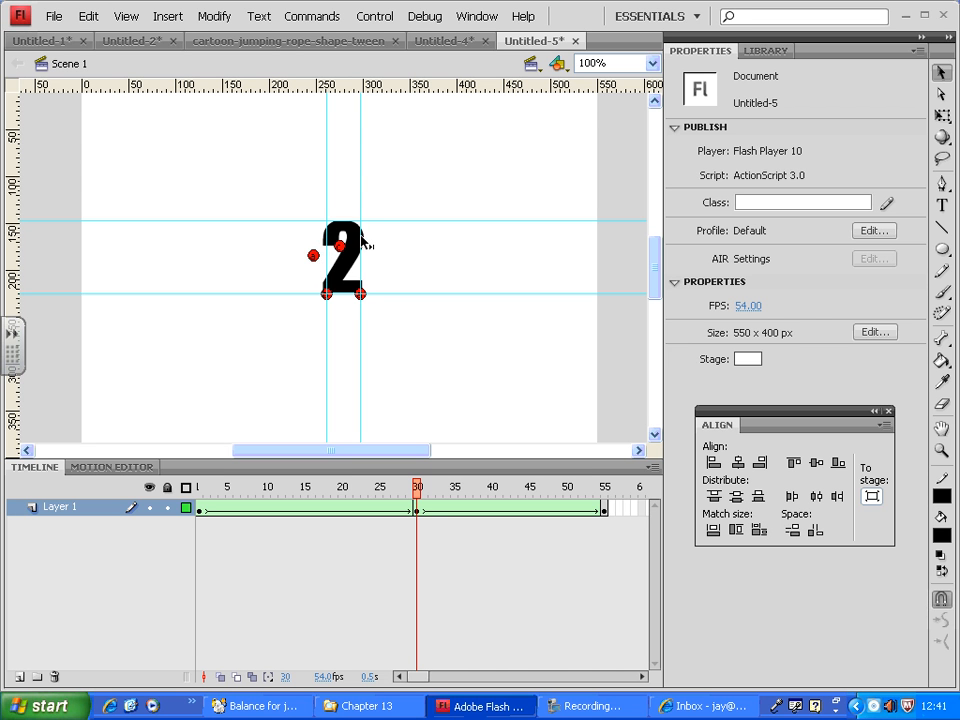
key(Return)
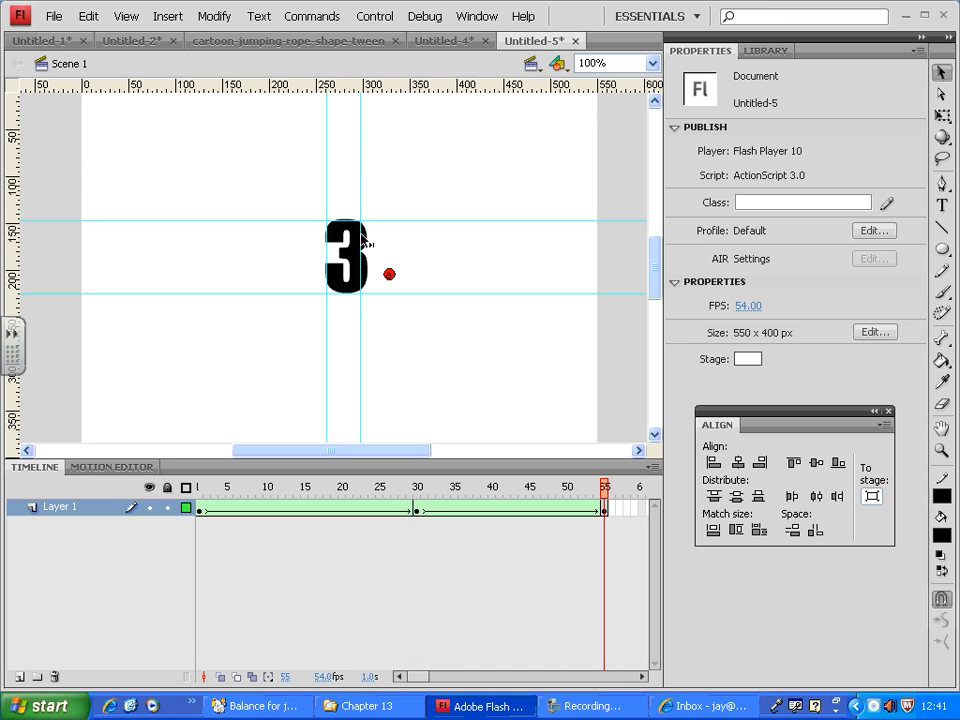
click(364, 244)
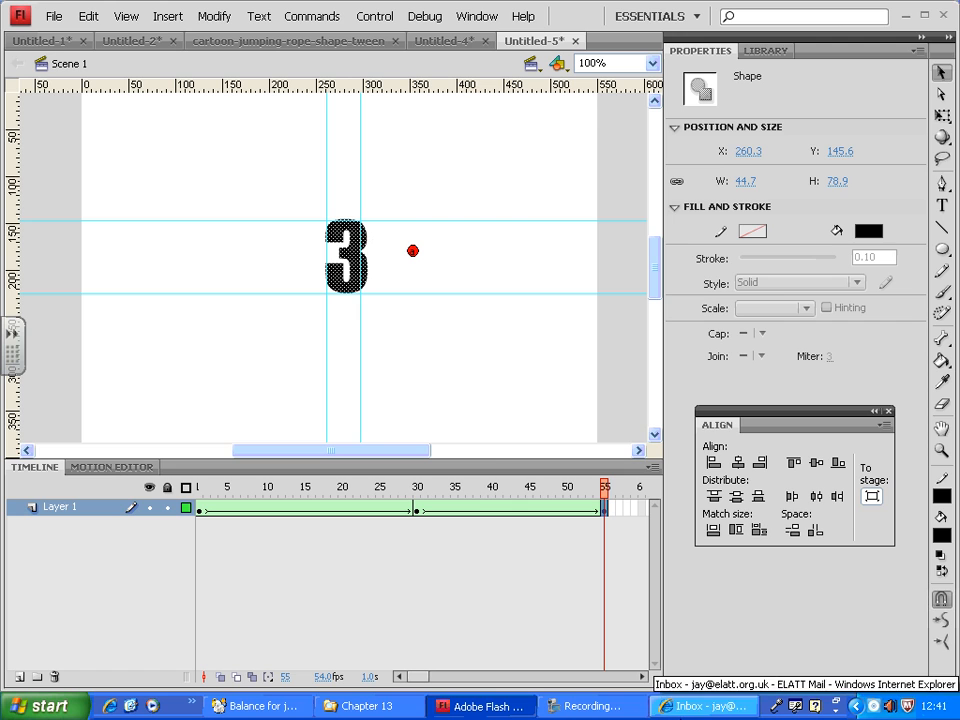